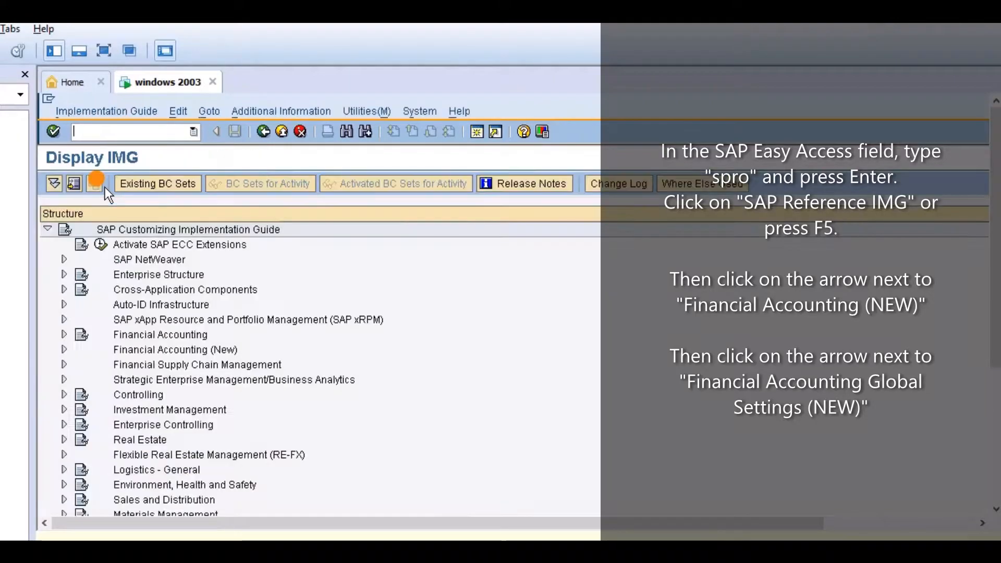
- Open the Enter Global Parameters activity under Financial Accounting (New), Financial Accounting Global Settings (New), Global Parameters for Company Code
{"action": "left_click", "coordinate": [194, 348]}
{"action": "left_click", "coordinate": [64, 349]}
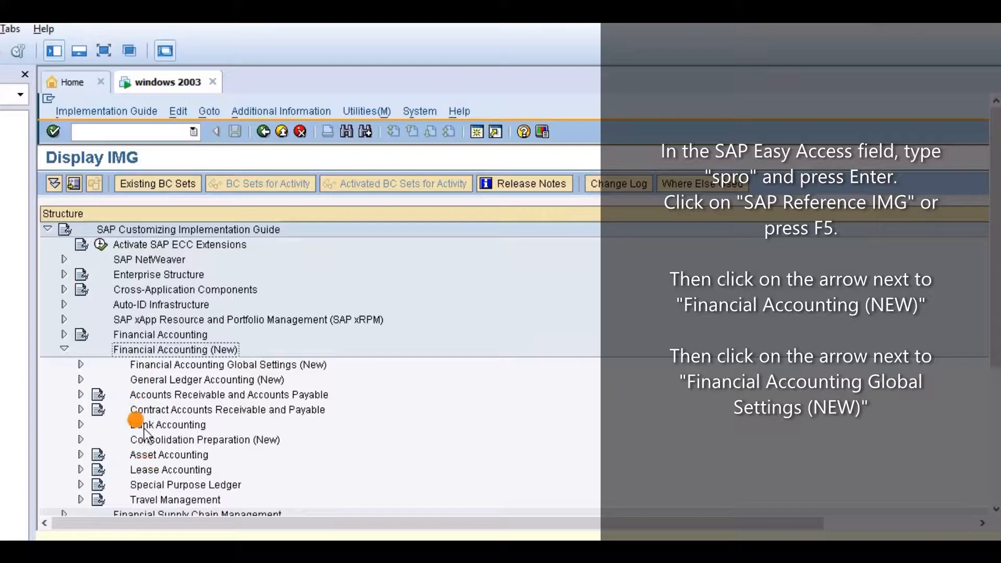
{"action": "left_click", "coordinate": [80, 365]}
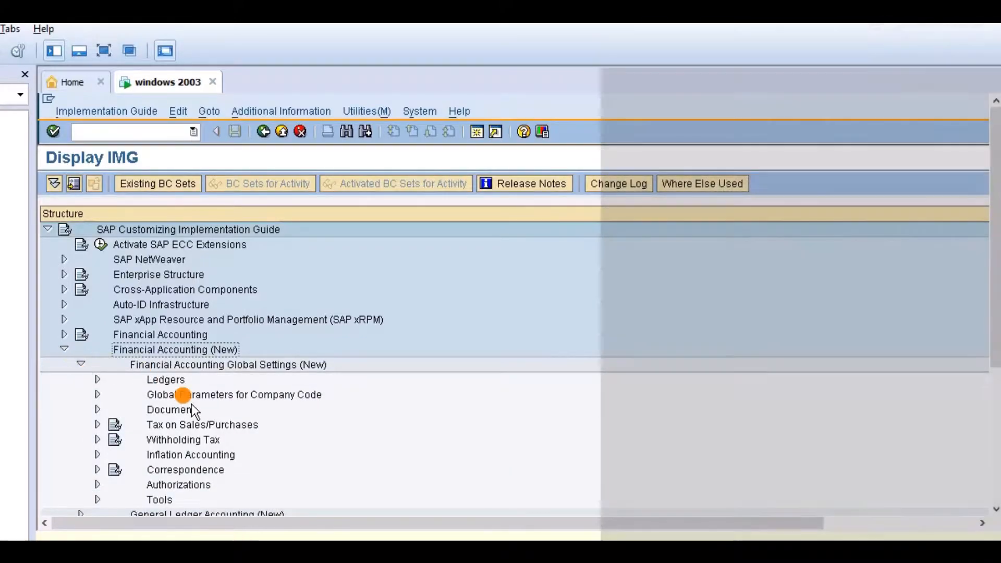
{"action": "left_click", "coordinate": [97, 395]}
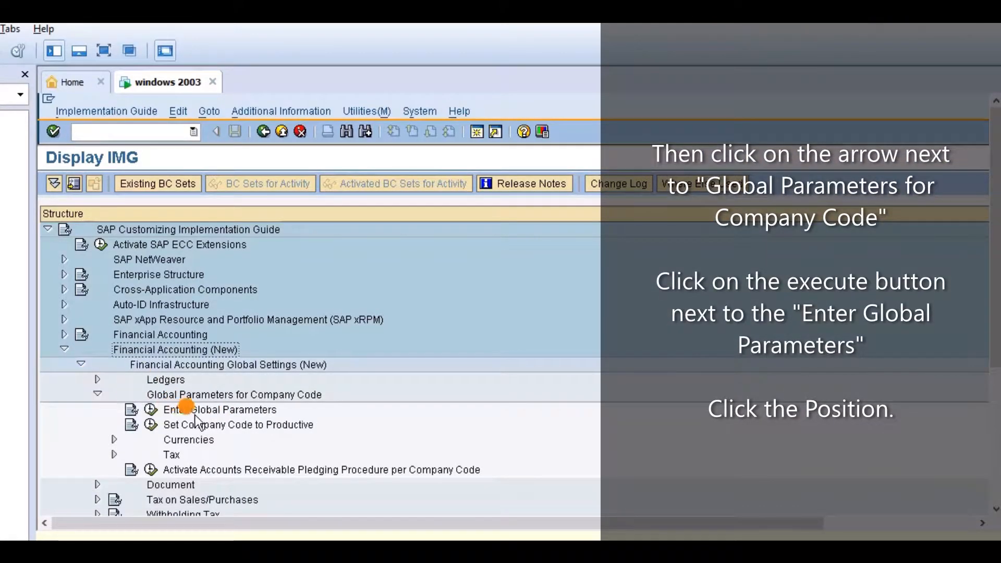
{"action": "left_click", "coordinate": [151, 410]}
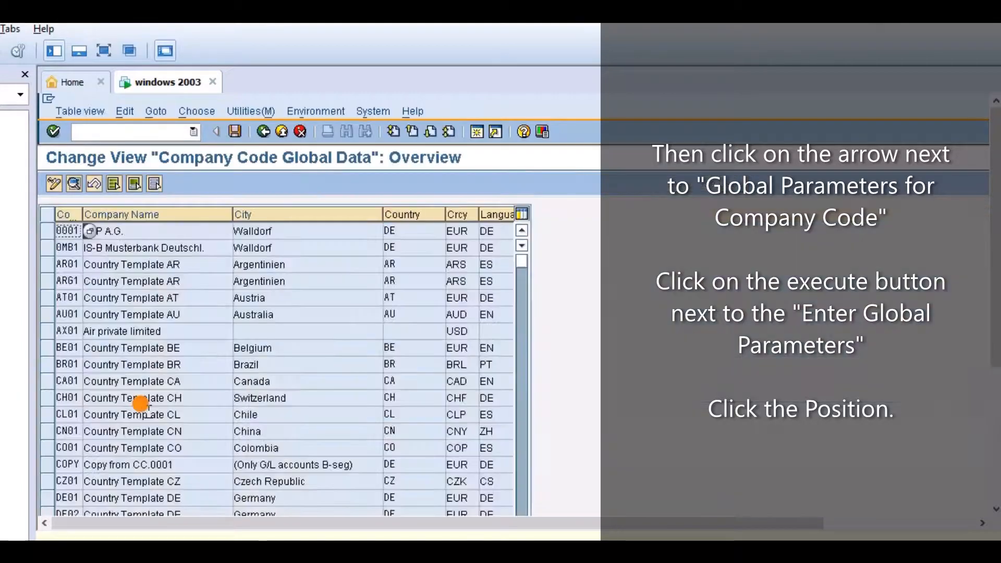
- Position the company code list on AX01, Air private limited, and open its global data details
{"action": "left_click_drag", "start_coordinate": [995, 265], "coordinate": [975, 464]}
{"action": "left_click", "coordinate": [280, 451]}
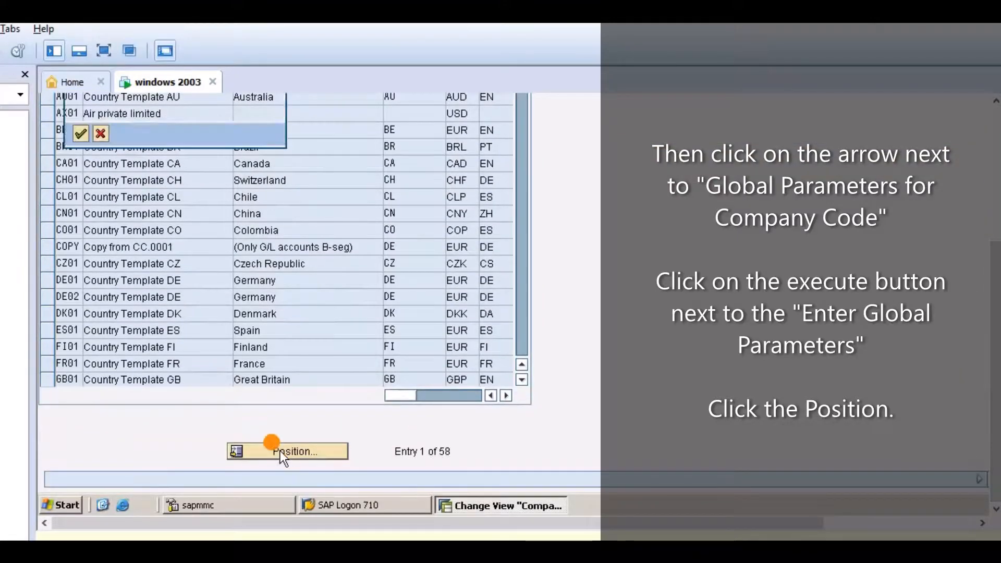
{"action": "left_click_drag", "start_coordinate": [993, 292], "coordinate": [973, 137]}
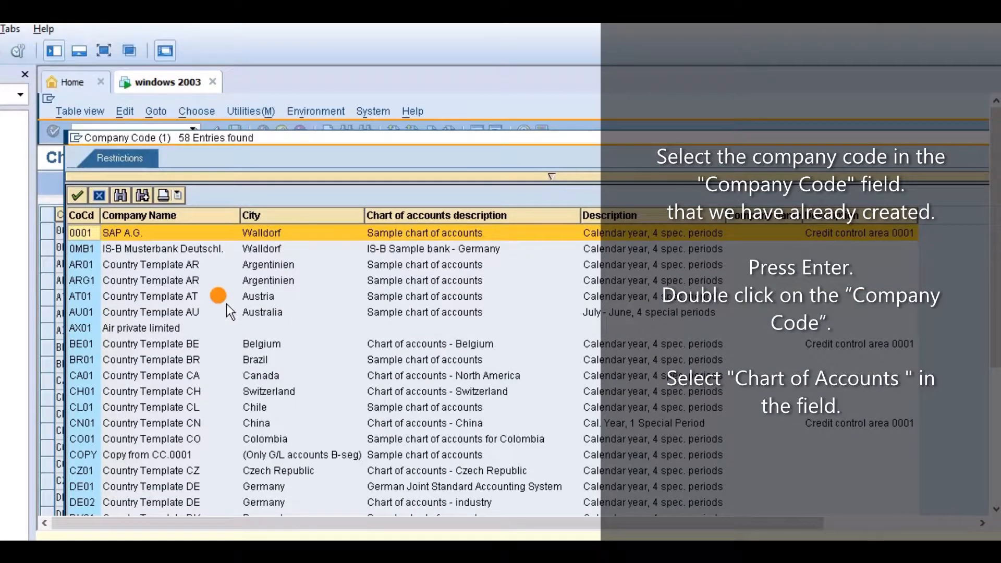
{"action": "double_click", "coordinate": [138, 328]}
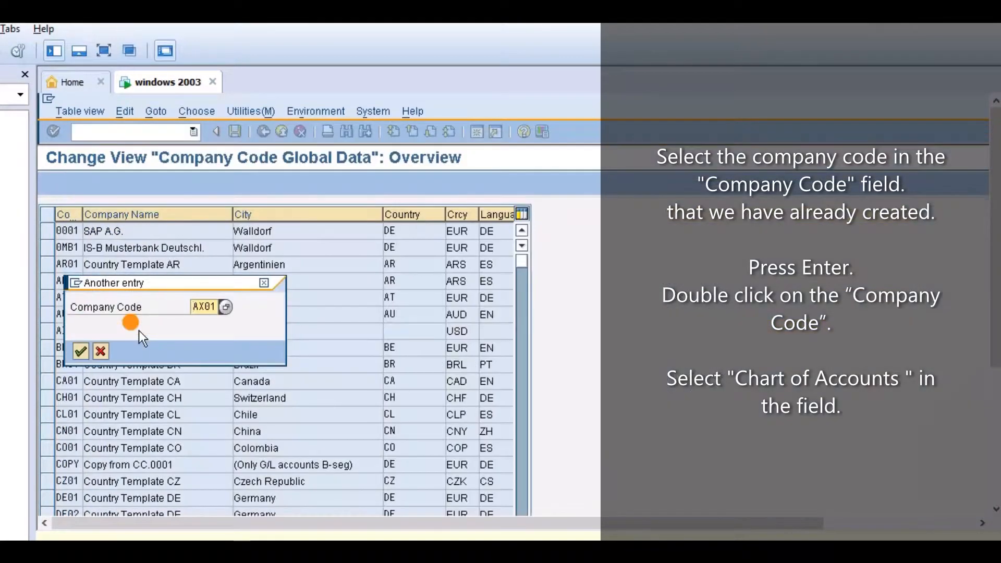
{"action": "left_click", "coordinate": [81, 352]}
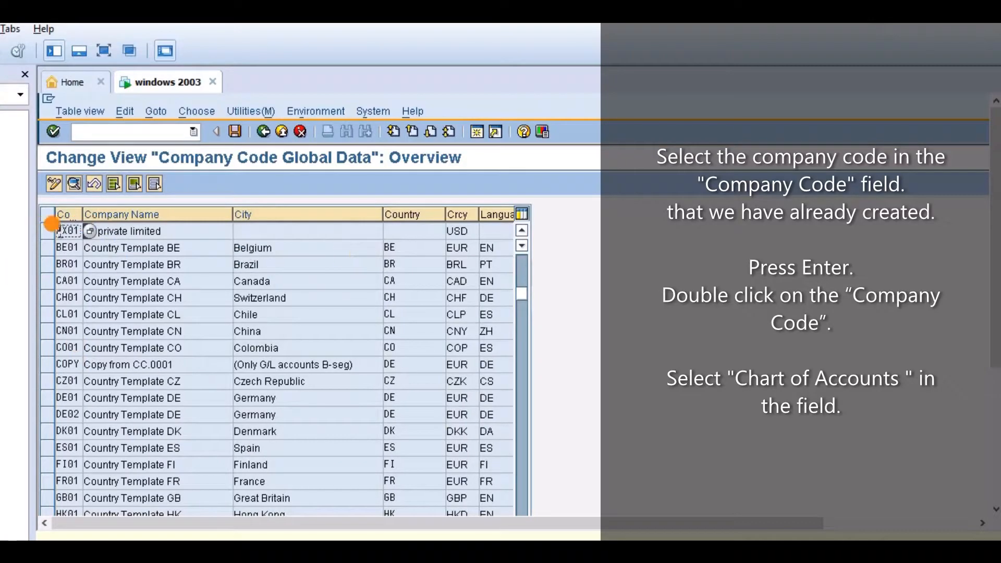
{"action": "double_click", "coordinate": [58, 232]}
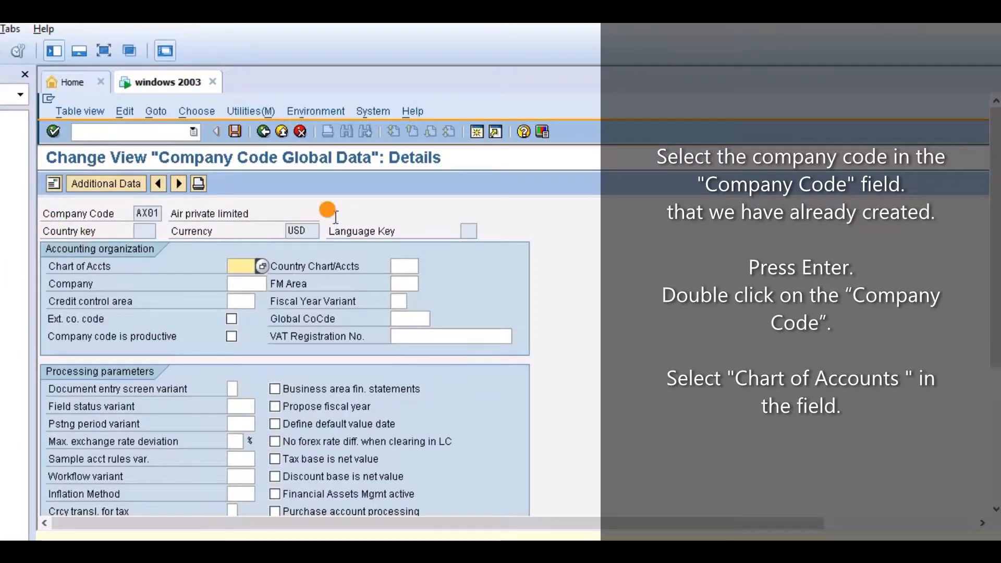
- Set the chart of accounts for company code AX01 to CANA, Chart of accounts - North America
{"action": "left_click", "coordinate": [262, 267]}
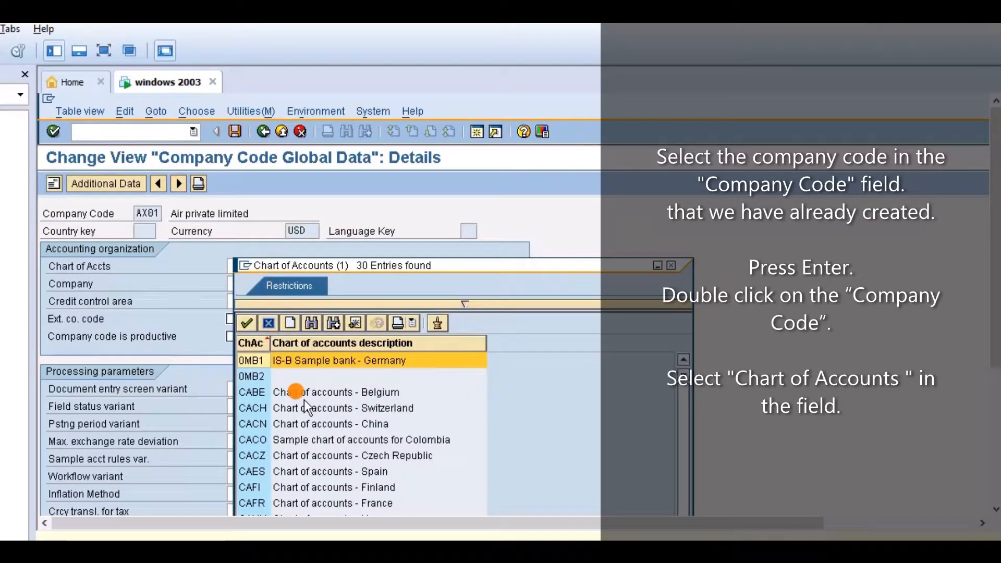
{"action": "left_click_drag", "start_coordinate": [681, 410], "coordinate": [687, 511]}
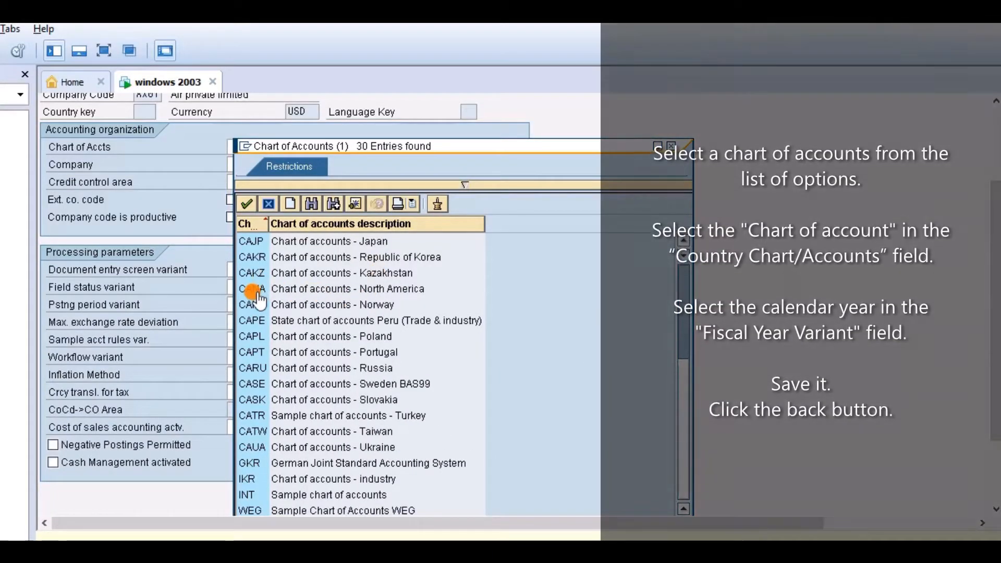
{"action": "left_click", "coordinate": [257, 292]}
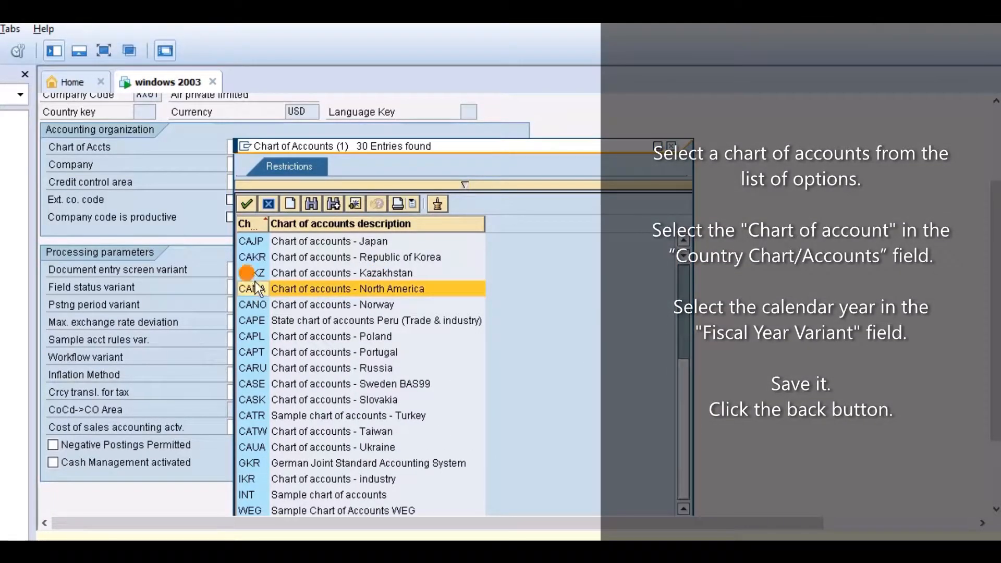
{"action": "left_click", "coordinate": [261, 288]}
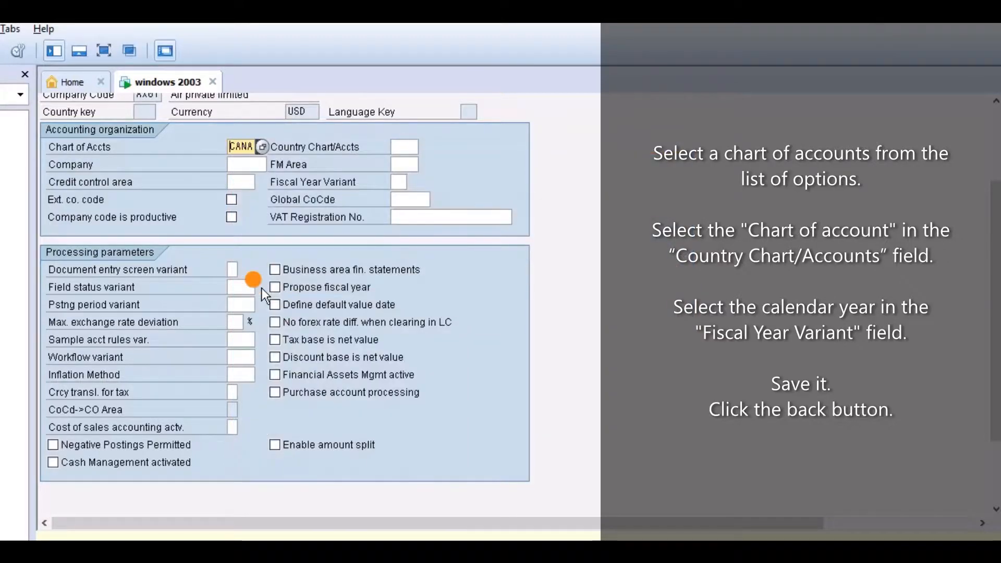
- Set the country chart of accounts to CANA and the fiscal year variant to K4, calendar year with 4 special periods
{"action": "left_click", "coordinate": [404, 146]}
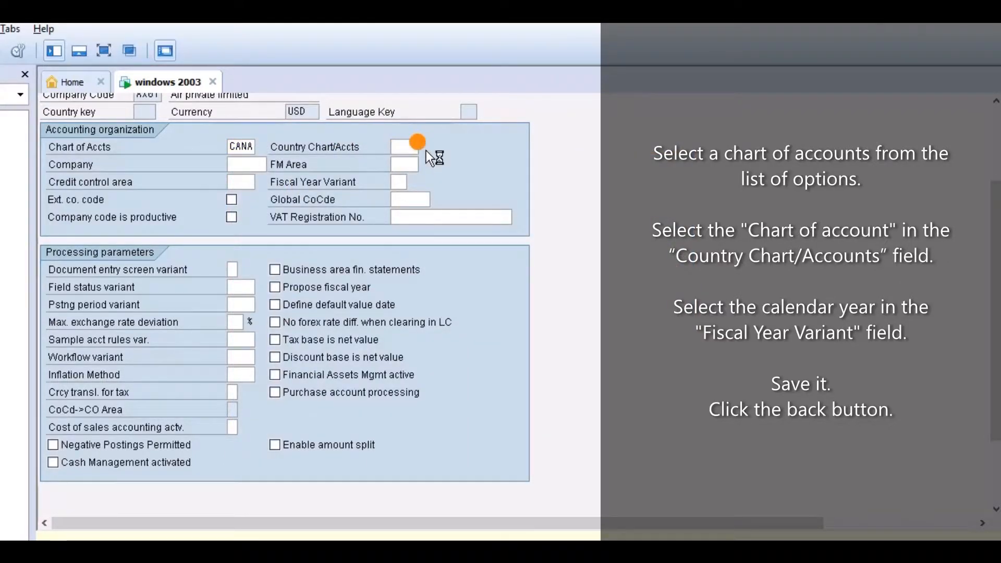
{"action": "left_click", "coordinate": [426, 148]}
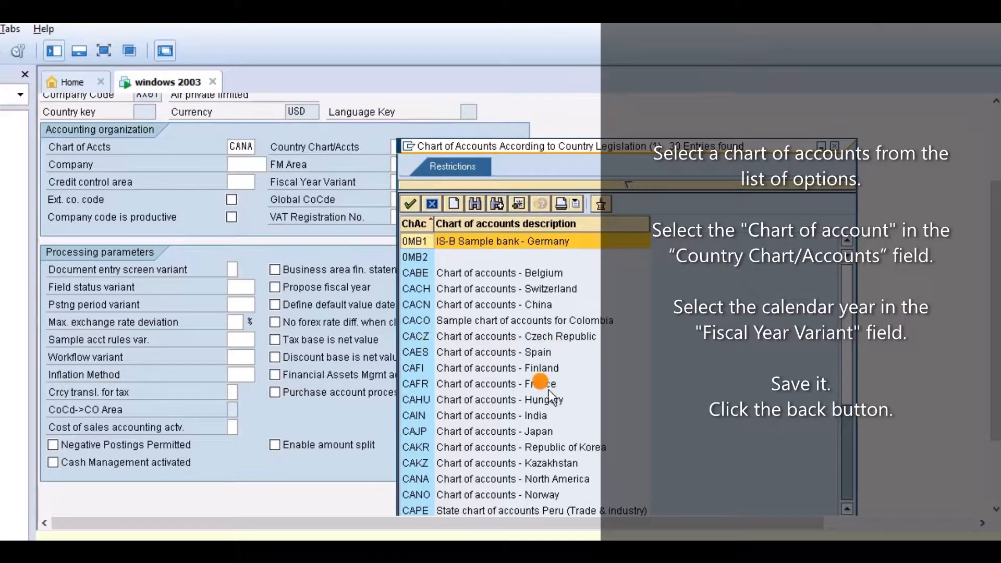
{"action": "double_click", "coordinate": [416, 479]}
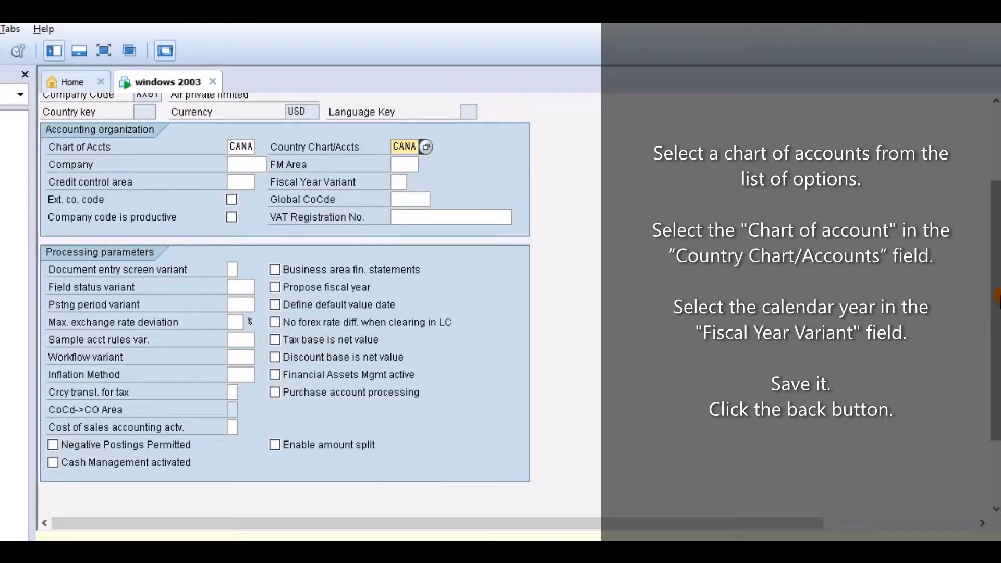
{"action": "left_click", "coordinate": [399, 180]}
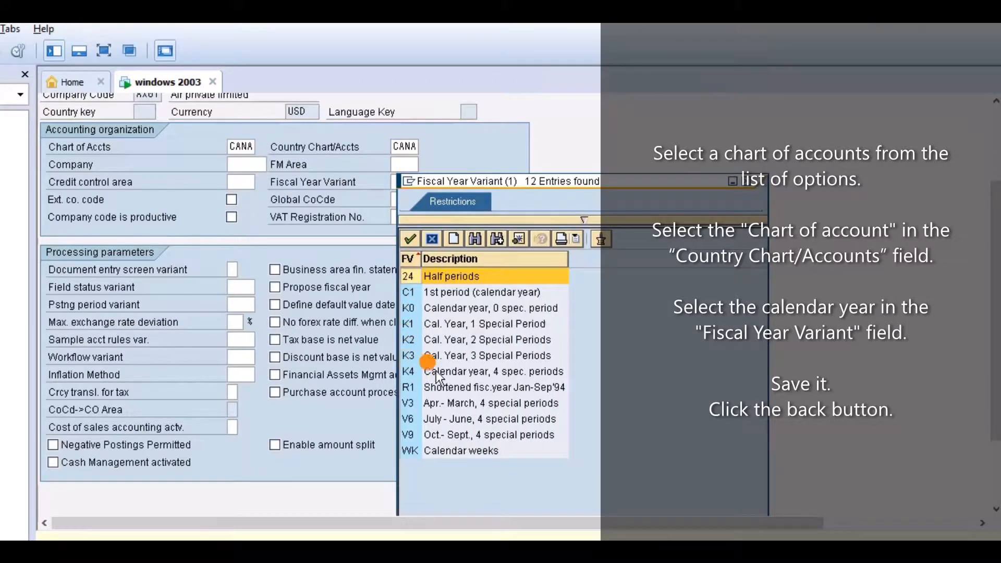
{"action": "double_click", "coordinate": [446, 378]}
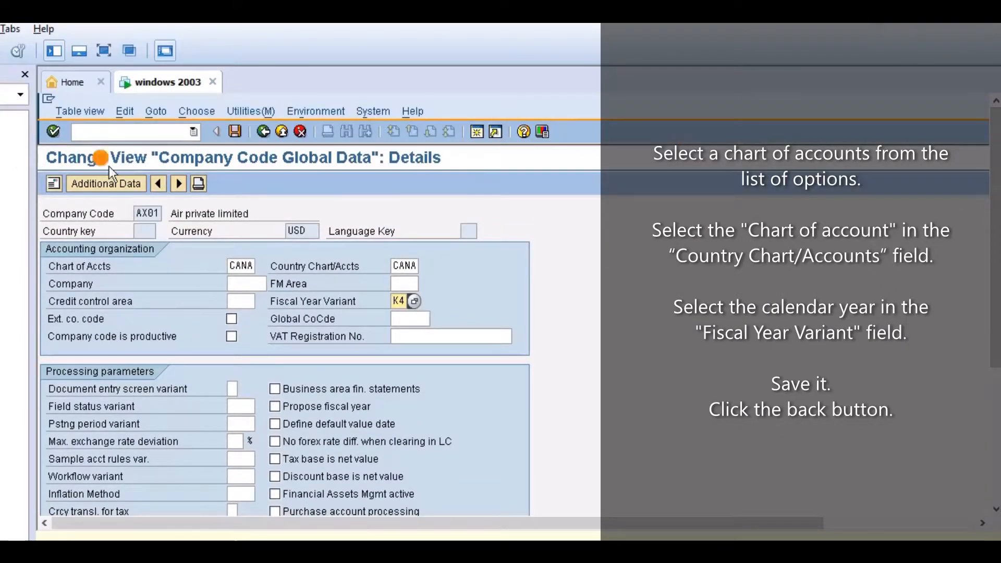
- Save the global data of company code AX01 and leave its details
{"action": "left_click", "coordinate": [235, 132]}
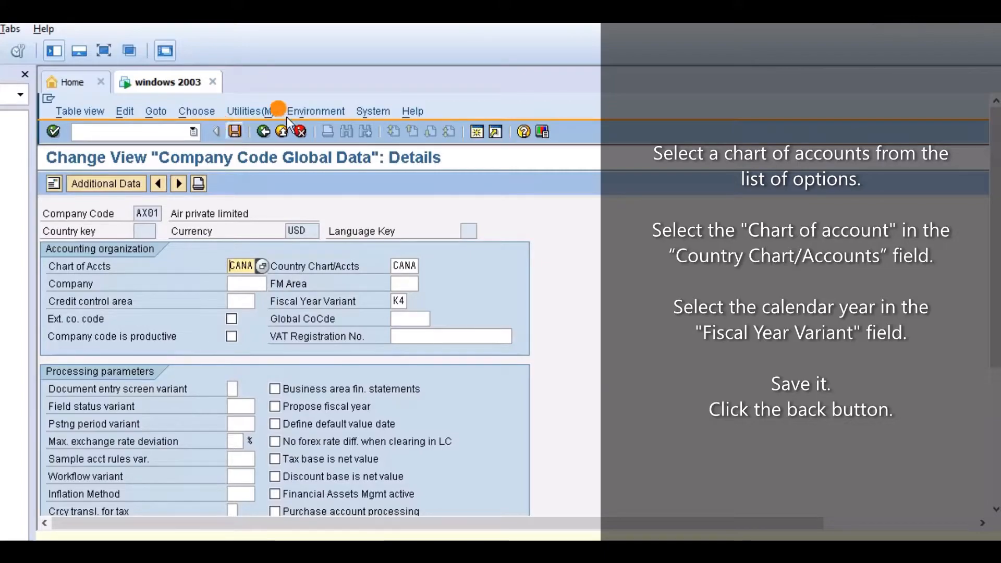
{"action": "left_click_drag", "start_coordinate": [996, 318], "coordinate": [991, 493]}
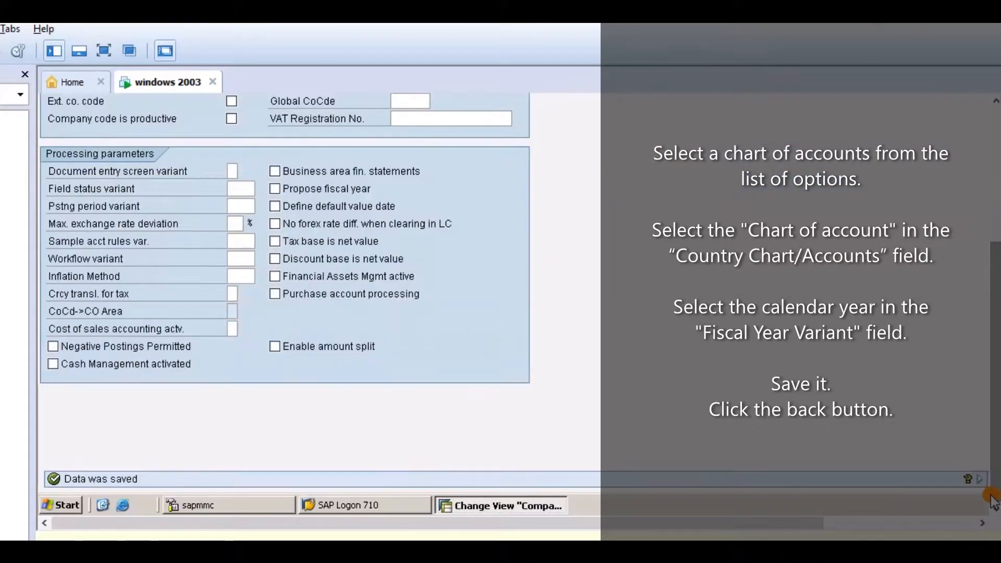
{"action": "left_click_drag", "start_coordinate": [995, 392], "coordinate": [484, 163]}
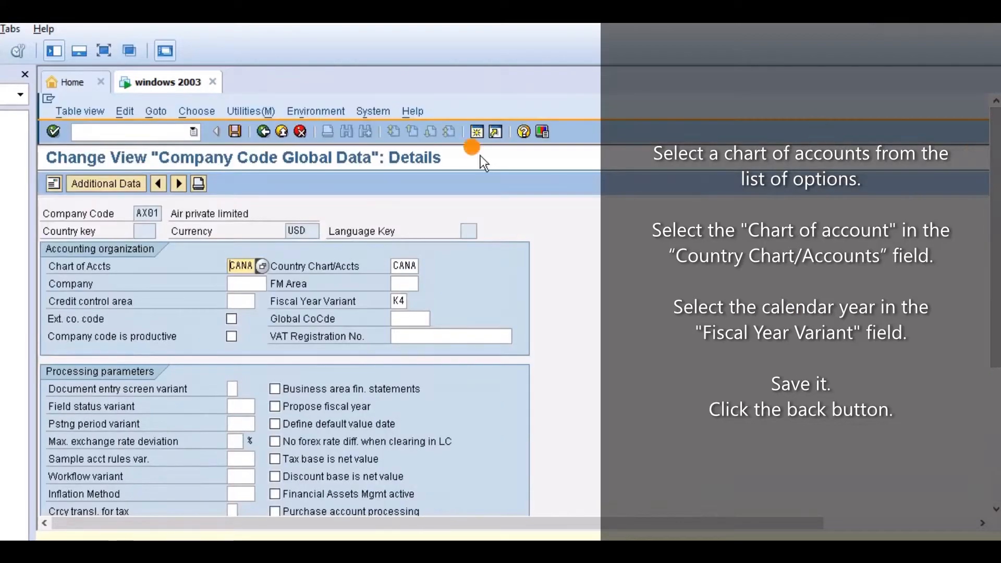
{"action": "left_click", "coordinate": [265, 133]}
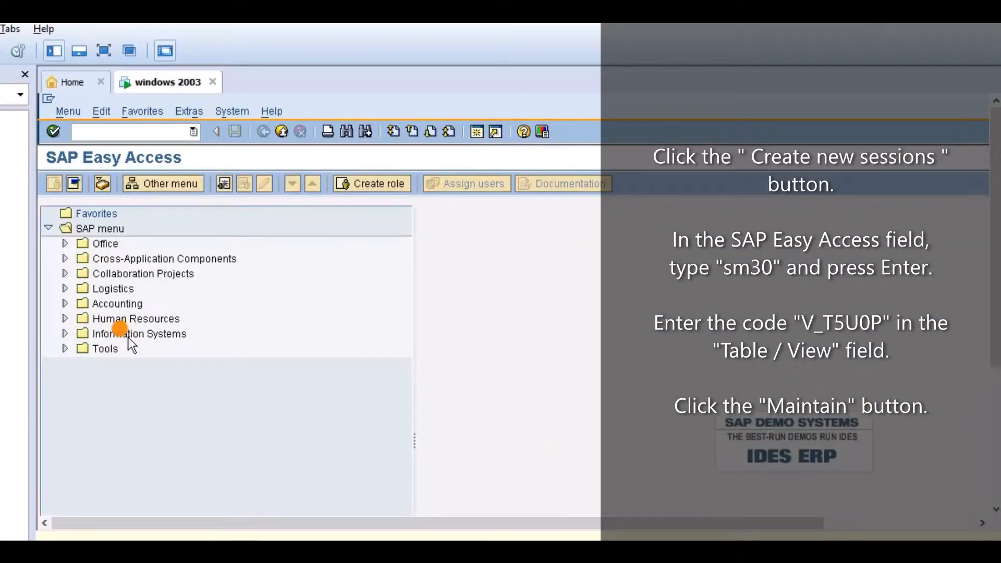
- Start transaction sm30 from the SAP Easy Access screen
{"action": "left_click", "coordinate": [138, 125]}
{"action": "type", "text": "sm30"}
{"action": "key", "text": "Return"}
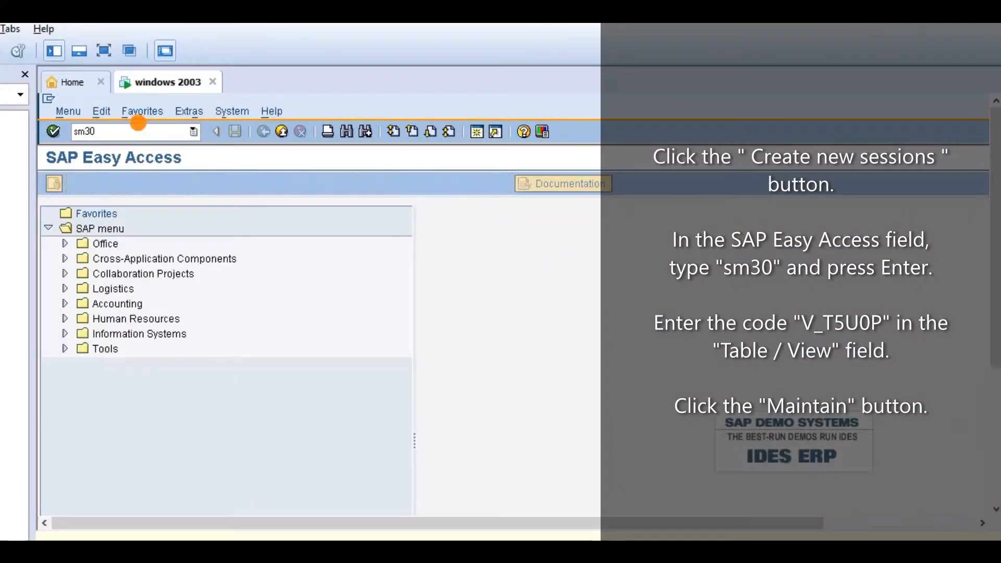
- Replace the table/view name with V_T5U0P and open it for maintenance
{"action": "left_click", "coordinate": [198, 240]}
{"action": "key", "text": "BackSpace"}
{"action": "key", "text": "BackSpace"}
{"action": "key", "text": "BackSpace"}
{"action": "key", "text": "BackSpace"}
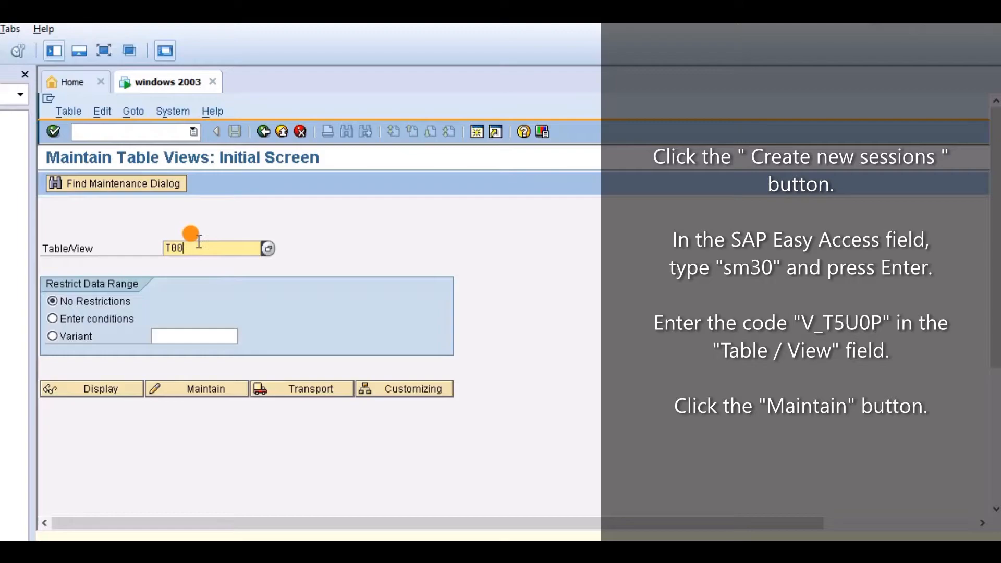
{"action": "type", "text": "v"}
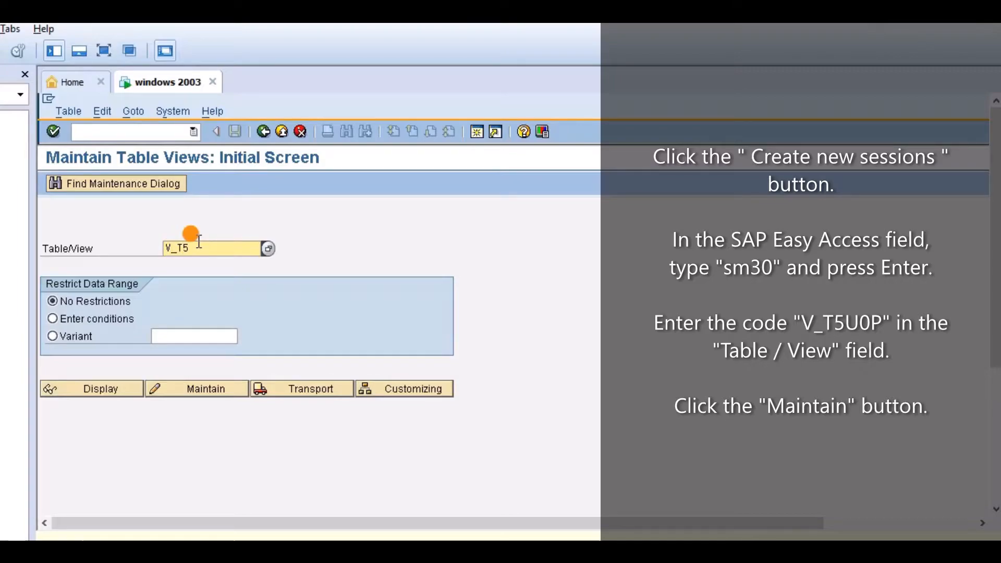
{"action": "type", "text": "_T5U0P"}
{"action": "left_click", "coordinate": [208, 391]}
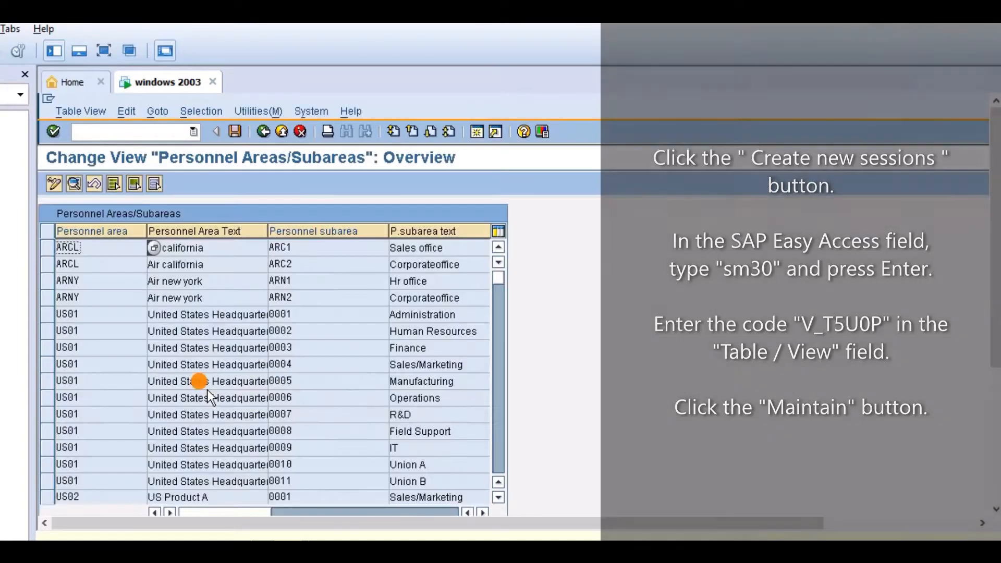
- Position the personnel areas/subareas list on personnel area ARNY, Air new york
{"action": "scroll", "coordinate": [348, 415], "scroll_direction": "down", "scroll_amount": 3}
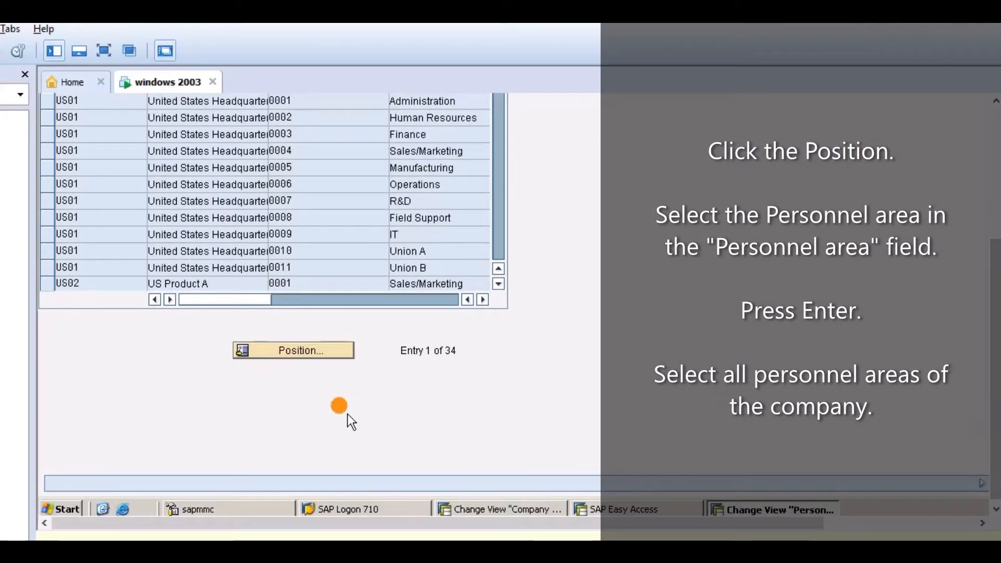
{"action": "left_click", "coordinate": [301, 349]}
{"action": "scroll", "coordinate": [302, 350], "scroll_direction": "up", "scroll_amount": 3}
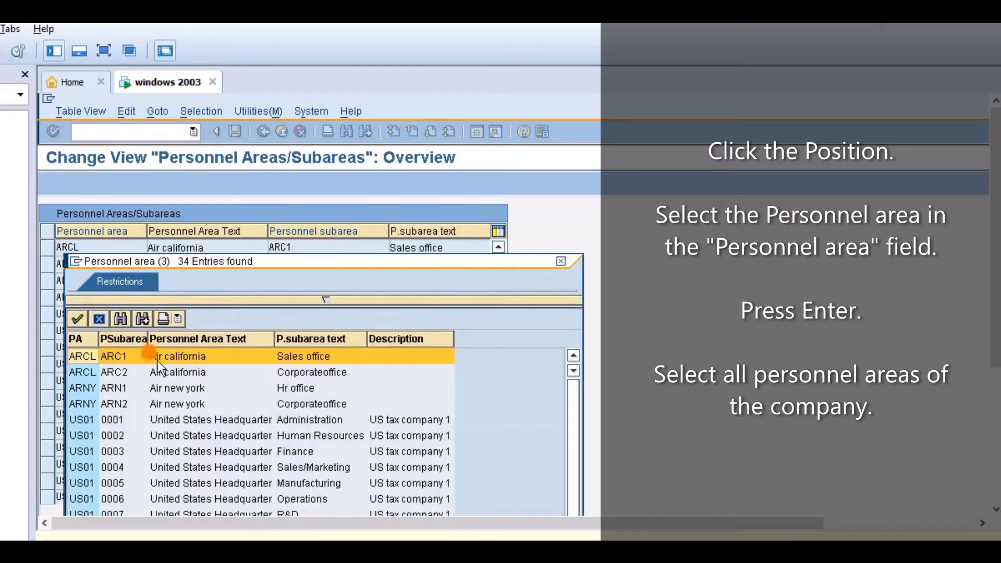
{"action": "double_click", "coordinate": [179, 405]}
{"action": "left_click", "coordinate": [77, 367]}
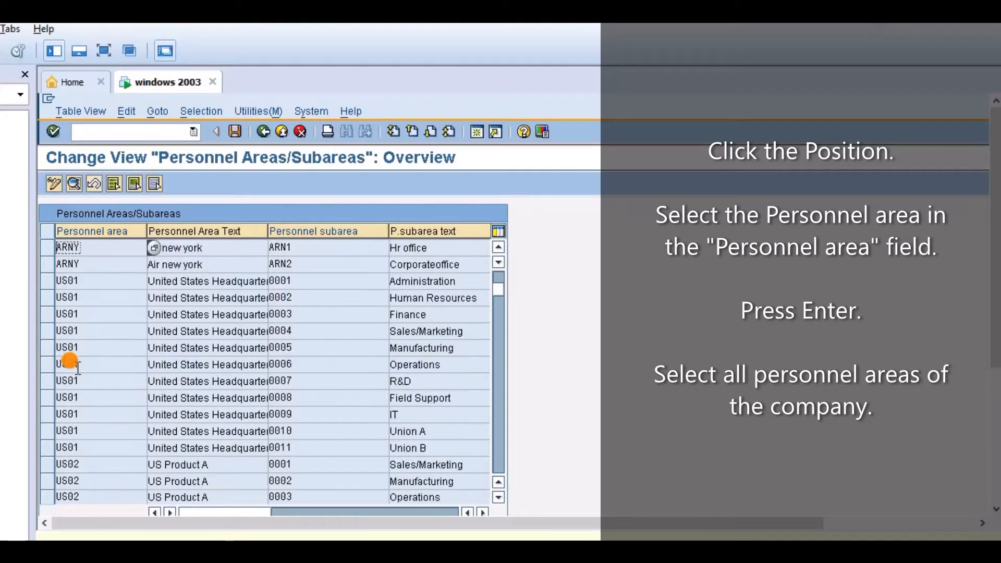
- Select all four company entries: ARNY subareas ARN1 and ARN2, and ARCL subareas ARC1 and ARC2
{"action": "left_click", "coordinate": [48, 251]}
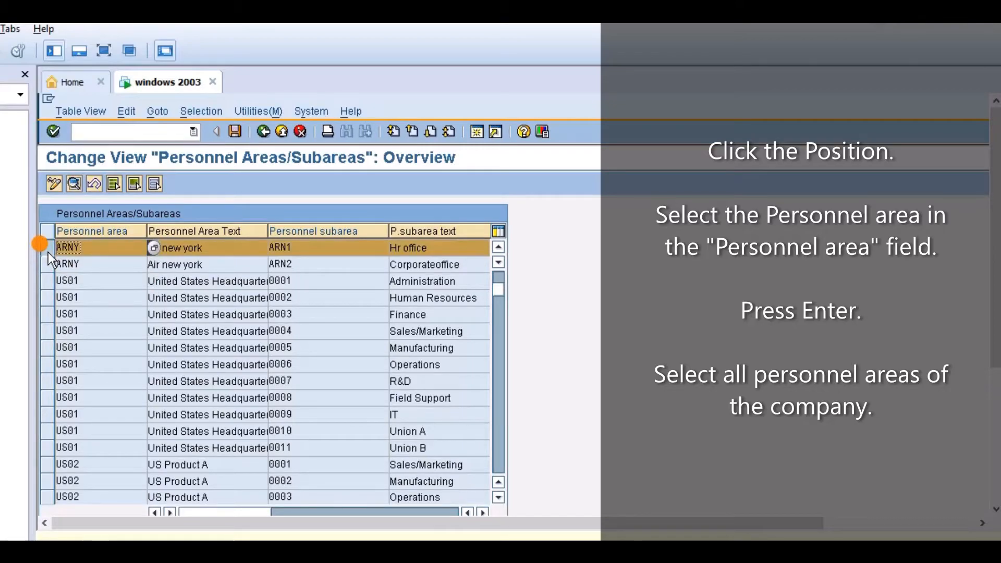
{"action": "left_click", "coordinate": [48, 265]}
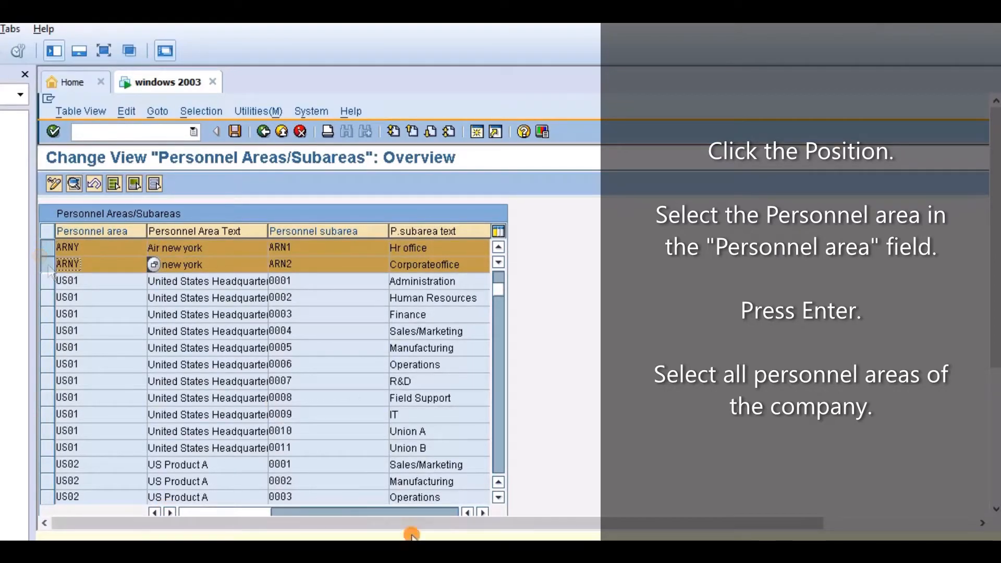
{"action": "left_click", "coordinate": [496, 482]}
{"action": "left_click", "coordinate": [497, 484]}
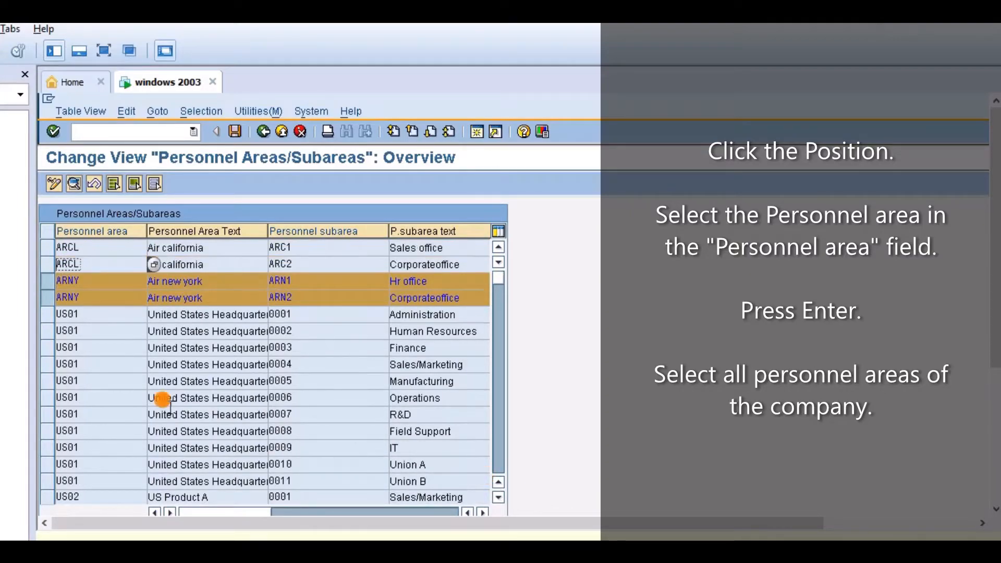
{"action": "left_click", "coordinate": [49, 267]}
{"action": "left_click", "coordinate": [49, 246]}
{"action": "right_click", "coordinate": [48, 244]}
{"action": "key", "text": "Escape"}
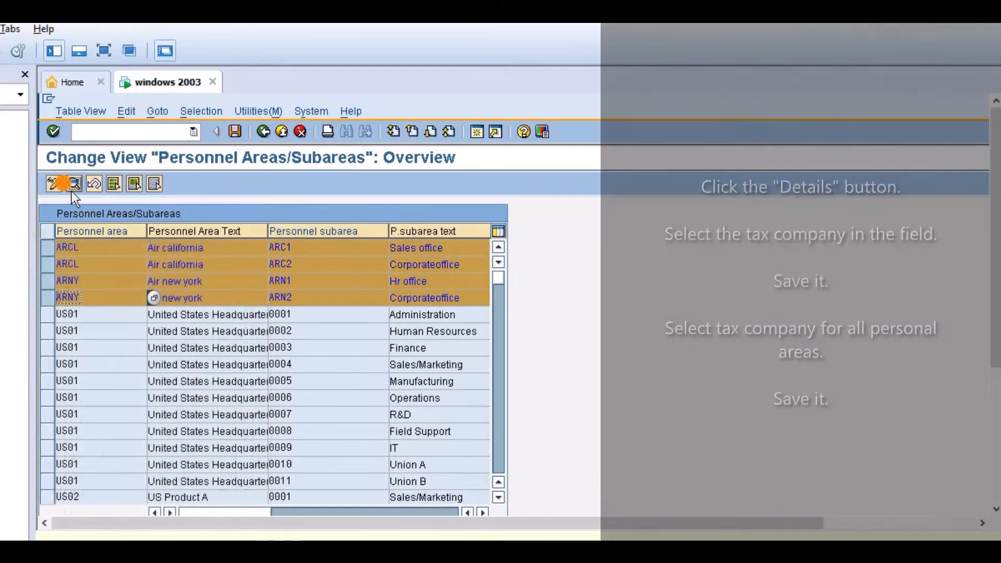
- Open the details of the selected entries, assign tax company US01 to ARCL subarea ARC1 and save
{"action": "left_click", "coordinate": [72, 183]}
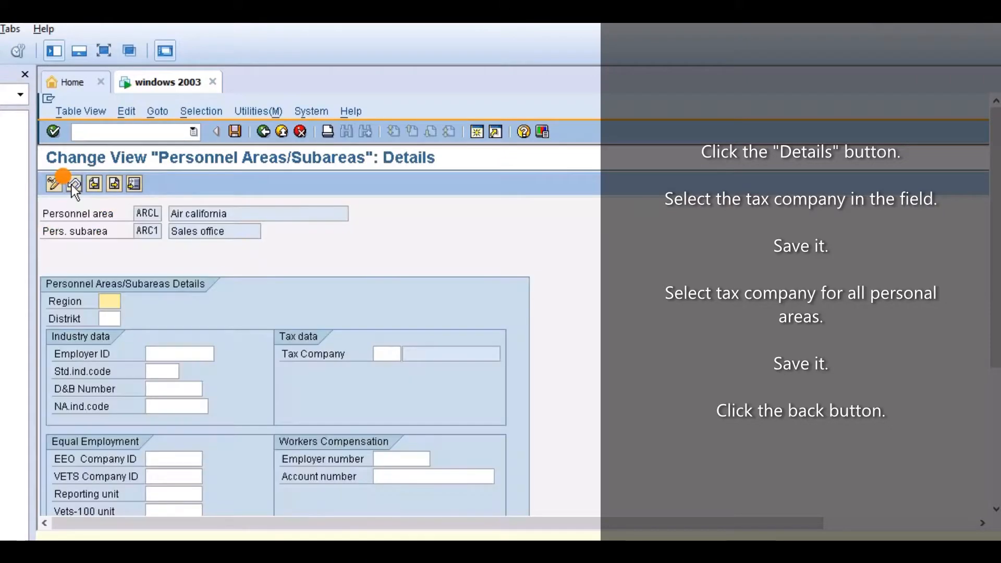
{"action": "left_click", "coordinate": [386, 355]}
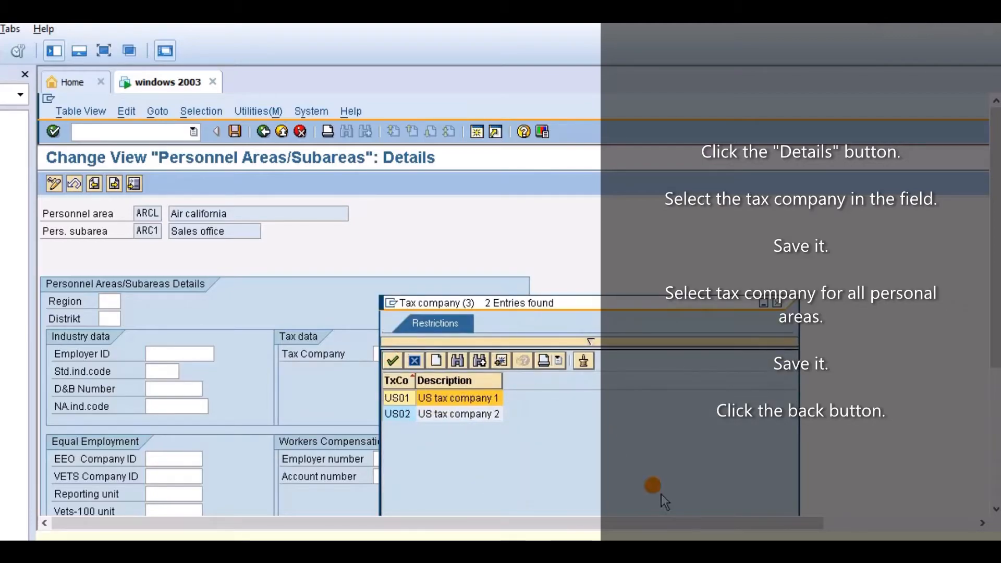
{"action": "double_click", "coordinate": [455, 399]}
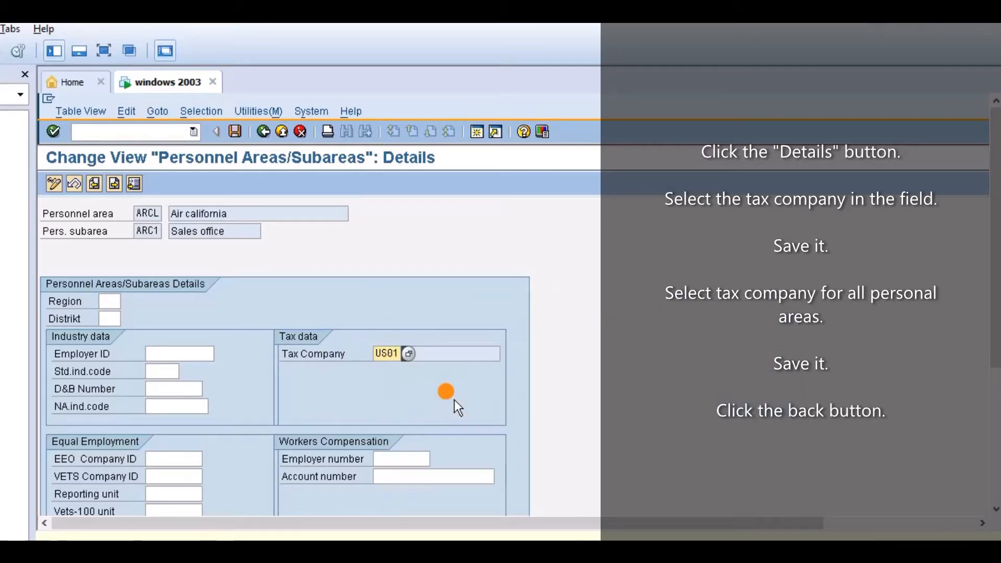
{"action": "left_click", "coordinate": [236, 132]}
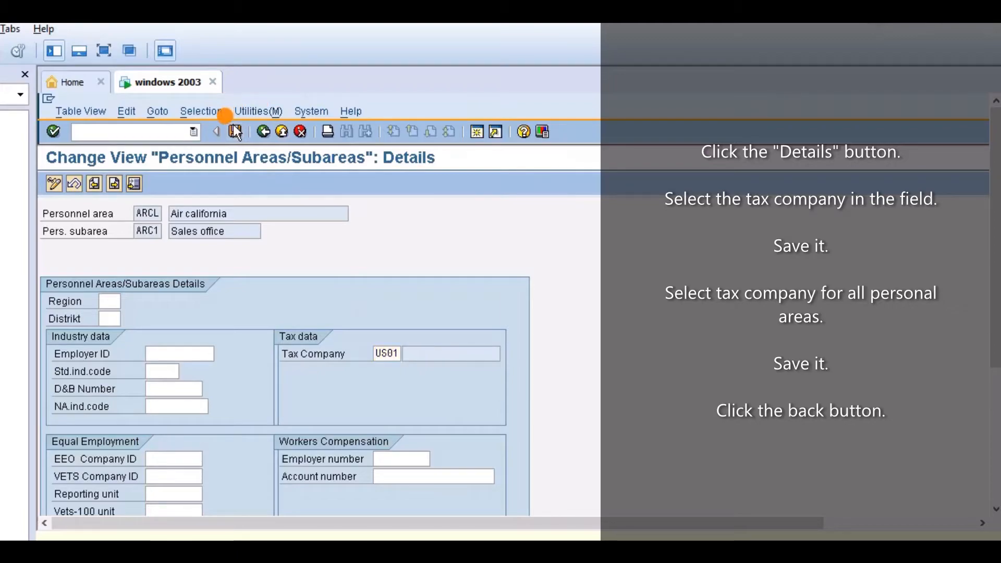
- Assign tax company US01 to ARNY subarea ARN2, save and return to the overview
{"action": "left_click", "coordinate": [387, 354]}
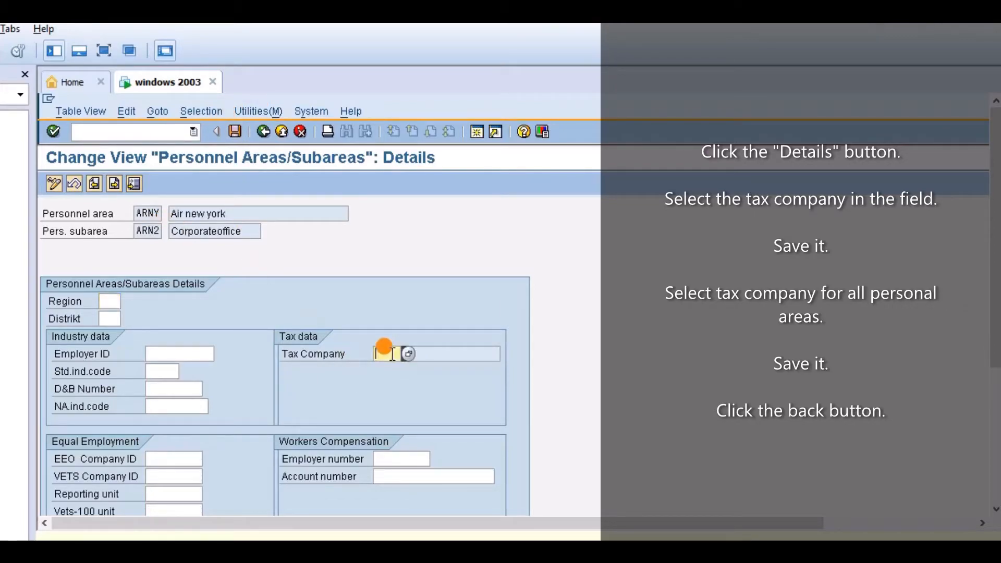
{"action": "left_click", "coordinate": [408, 355]}
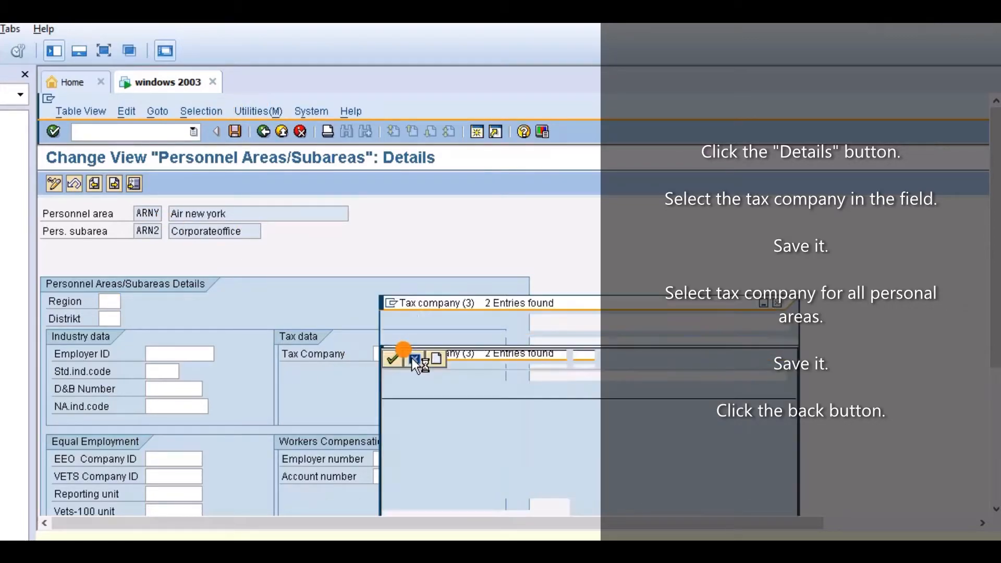
{"action": "double_click", "coordinate": [409, 401]}
{"action": "left_click", "coordinate": [235, 131]}
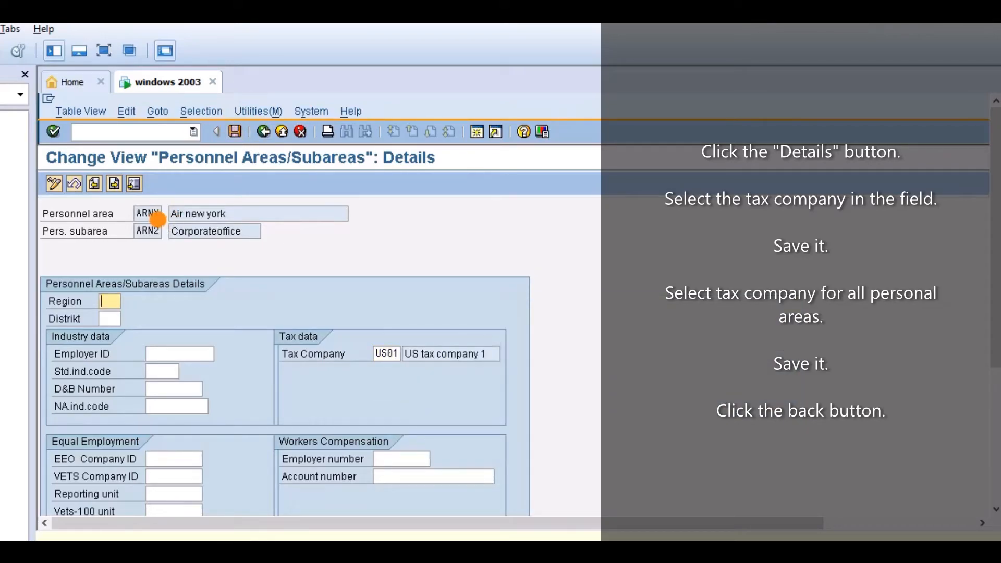
{"action": "left_click", "coordinate": [263, 132]}
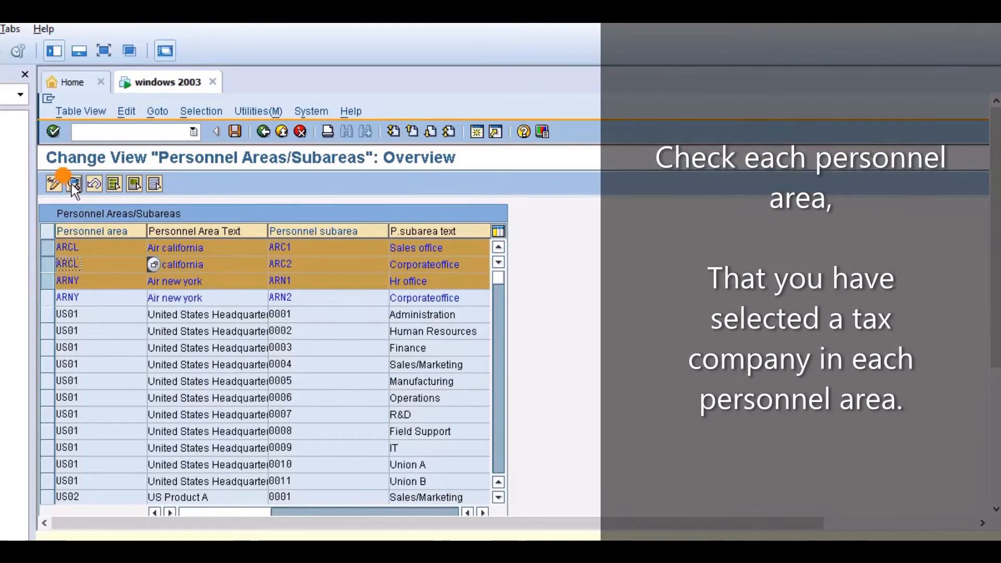
- Check the tax company of ARCL subarea ARC1 in its details, and deselect that entry in the overview
{"action": "left_click", "coordinate": [74, 183]}
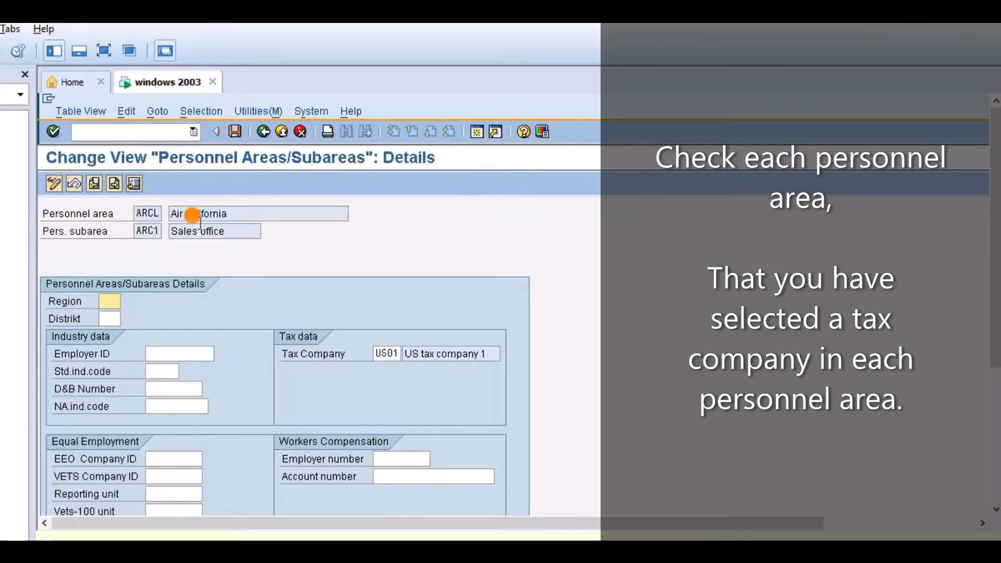
{"action": "left_click", "coordinate": [264, 132]}
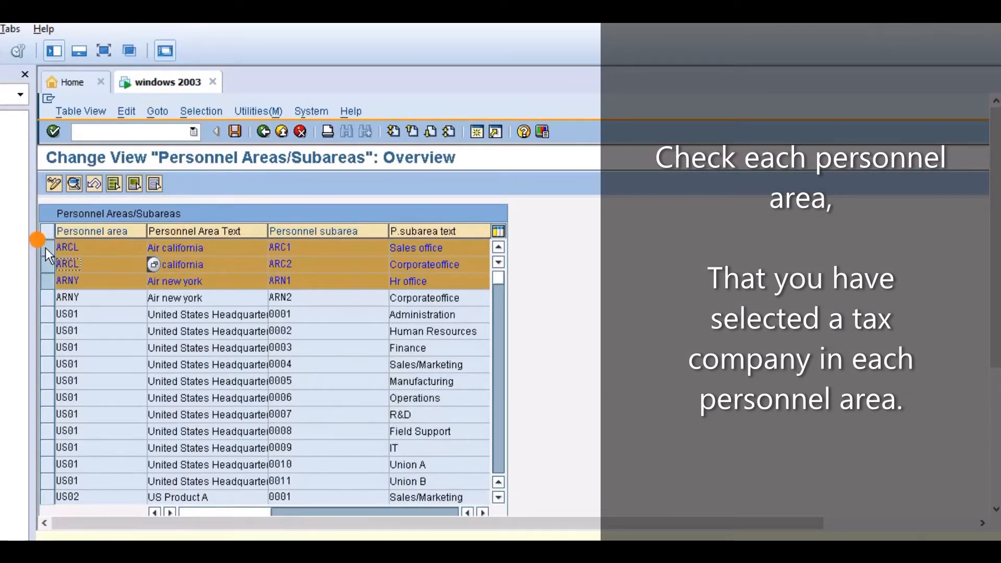
{"action": "left_click", "coordinate": [45, 248]}
- Open the details of ARCL subarea ARC2, assign tax company US01, save and return to the overview
{"action": "left_click", "coordinate": [77, 182]}
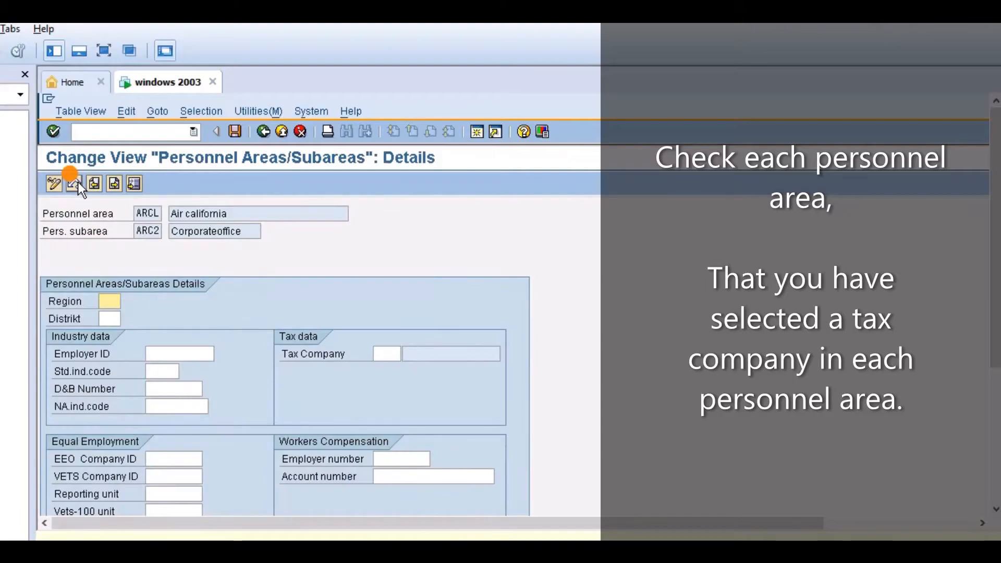
{"action": "left_click", "coordinate": [385, 351]}
{"action": "left_click", "coordinate": [408, 357]}
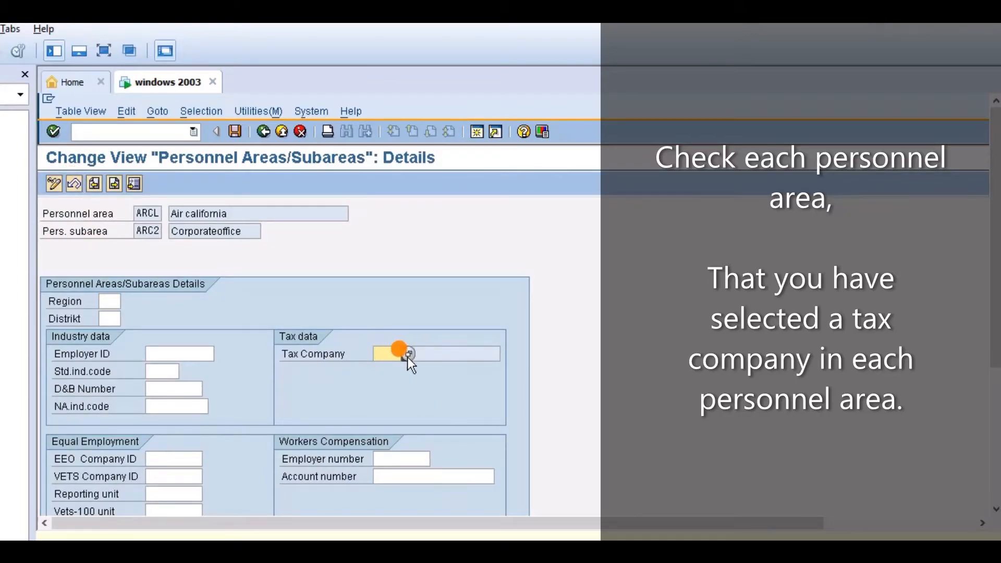
{"action": "double_click", "coordinate": [417, 397]}
{"action": "left_click", "coordinate": [234, 131]}
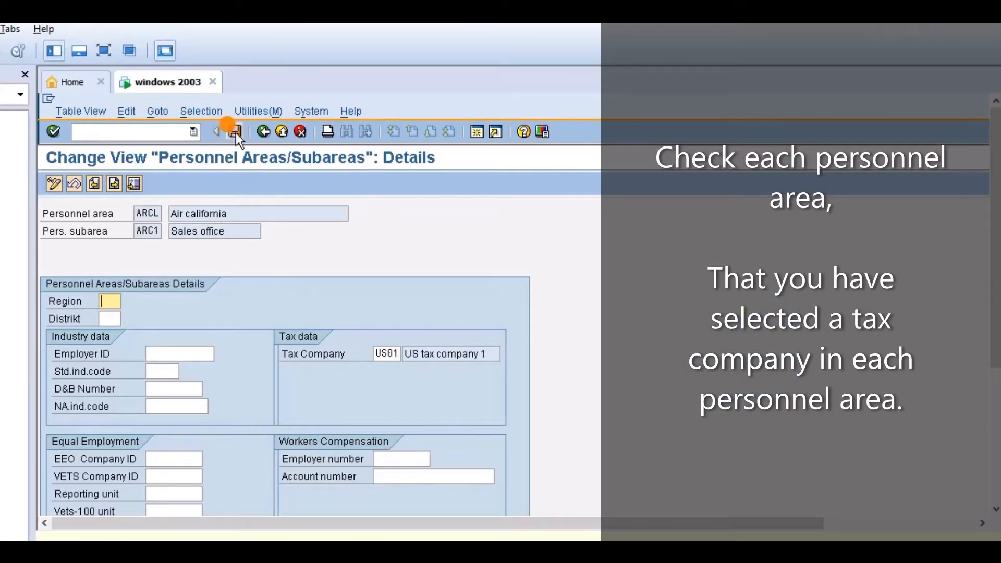
{"action": "left_click", "coordinate": [264, 132]}
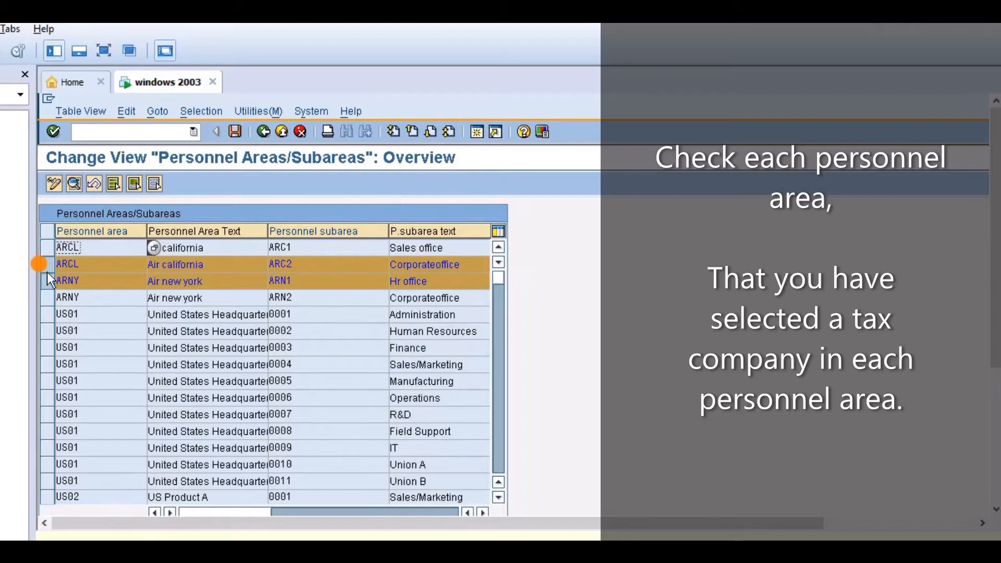
- Check the details of ARCL subarea ARC2 and deselect that entry in the overview
{"action": "left_click", "coordinate": [76, 184]}
{"action": "left_click", "coordinate": [229, 140]}
{"action": "left_click", "coordinate": [261, 133]}
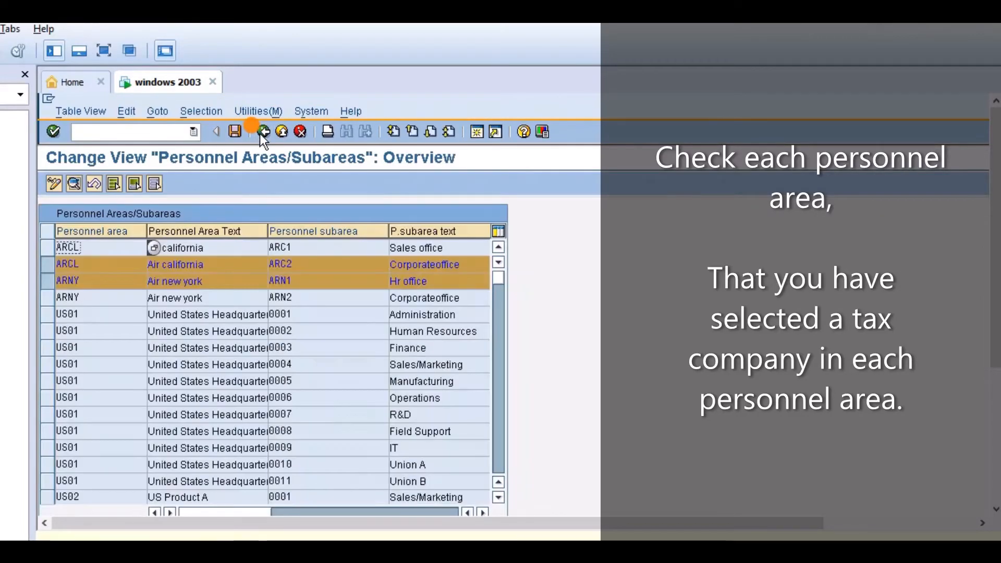
{"action": "left_click", "coordinate": [43, 268]}
- Open the details of ARNY subarea ARN1, assign tax company US01, save and return to the overview
{"action": "left_click", "coordinate": [73, 185]}
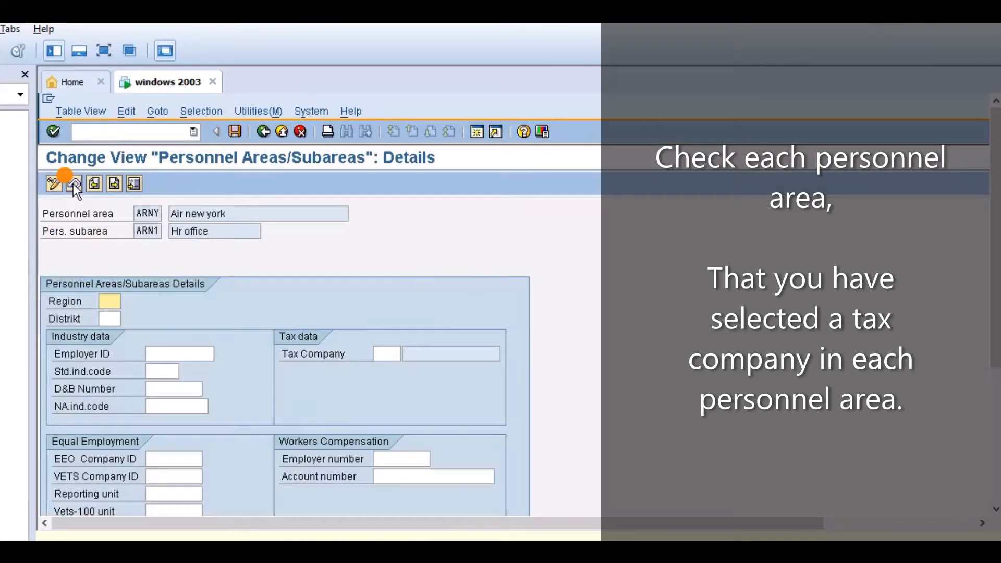
{"action": "left_click", "coordinate": [386, 353]}
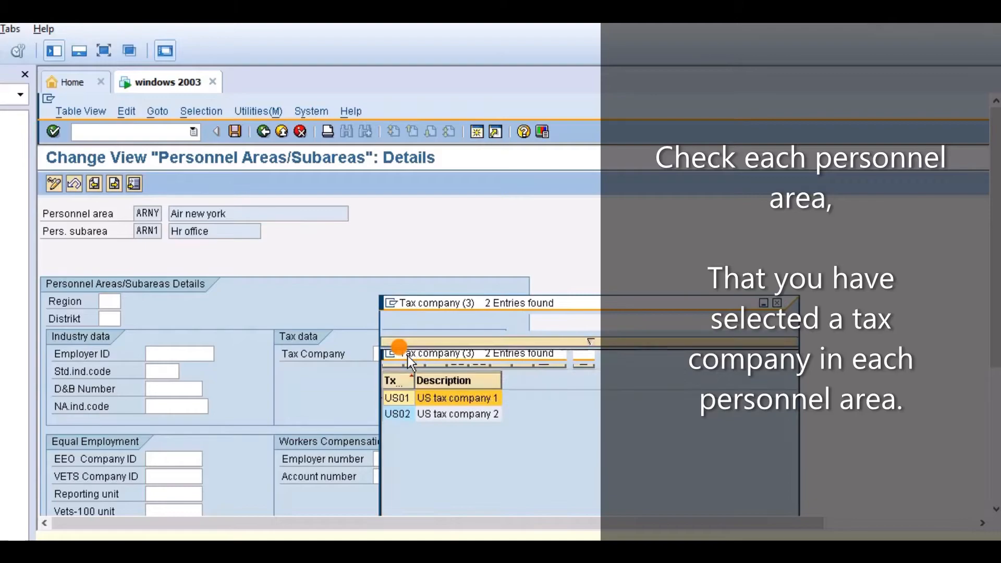
{"action": "left_click", "coordinate": [443, 398]}
{"action": "double_click", "coordinate": [445, 398]}
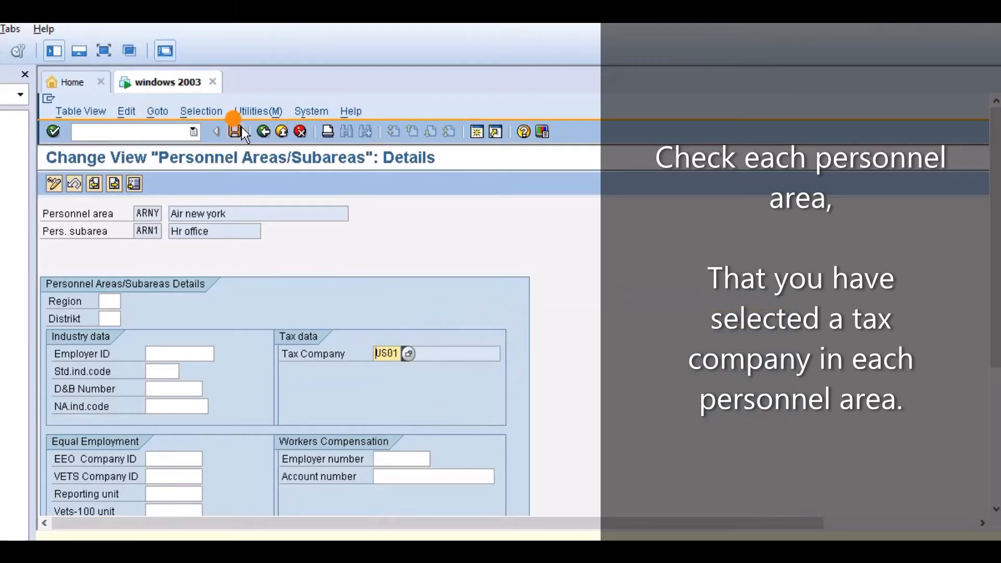
{"action": "left_click", "coordinate": [240, 130]}
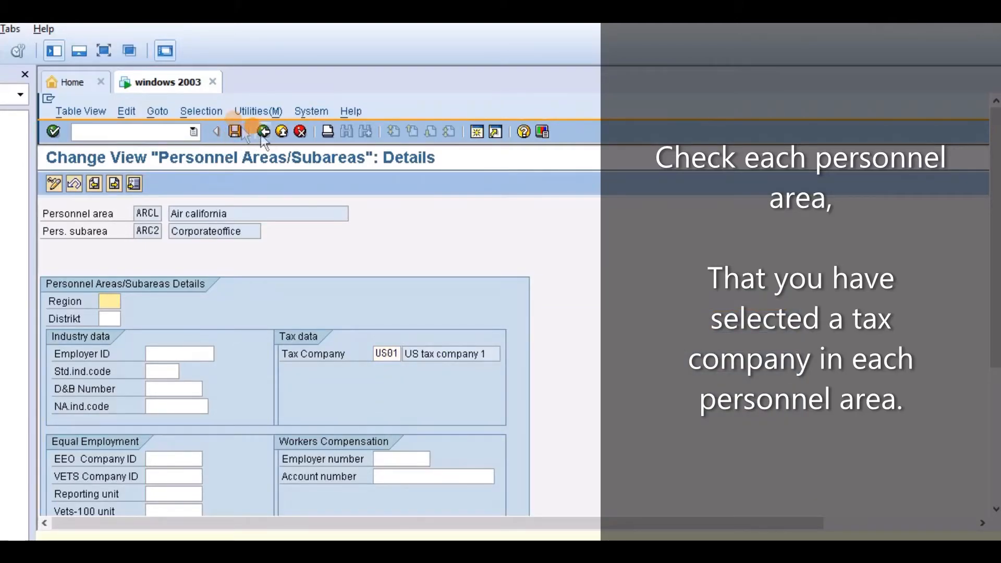
{"action": "left_click", "coordinate": [257, 137]}
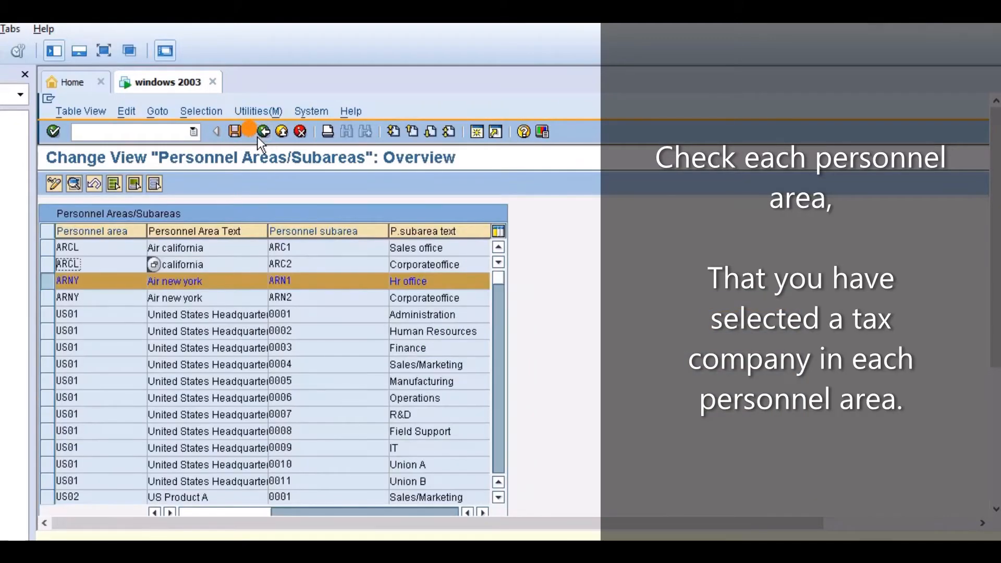
- Switch to the SAP Easy Access session, start transaction spro and open the SAP Reference IMG
{"action": "left_click", "coordinate": [451, 512]}
{"action": "left_click", "coordinate": [129, 131]}
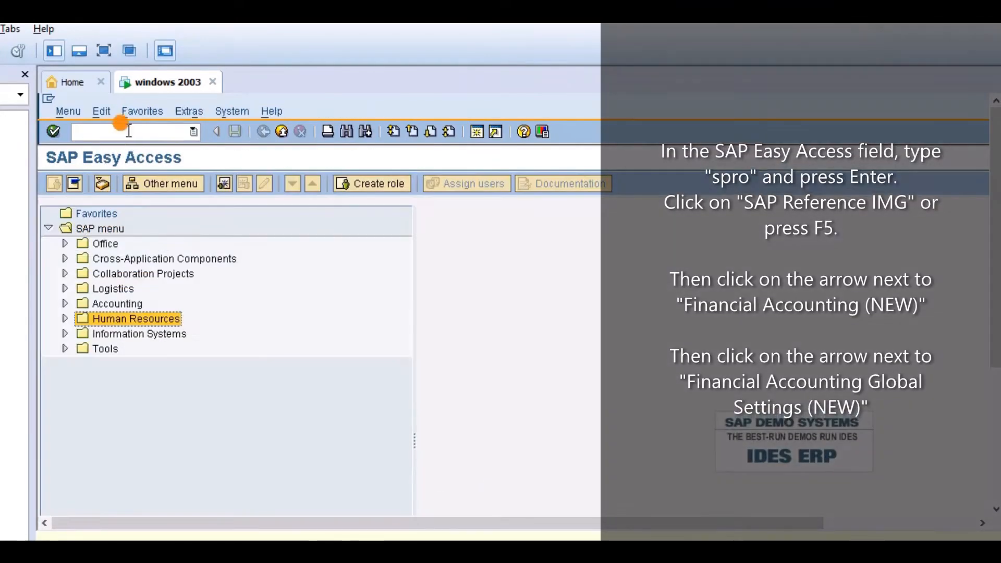
{"action": "type", "text": "spro"}
{"action": "key", "text": "Return"}
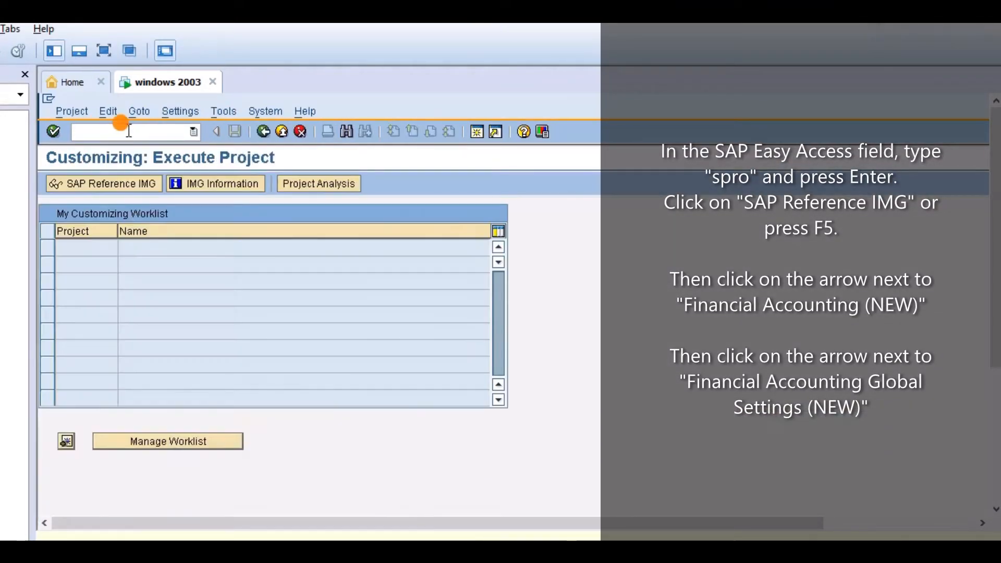
{"action": "left_click", "coordinate": [105, 186]}
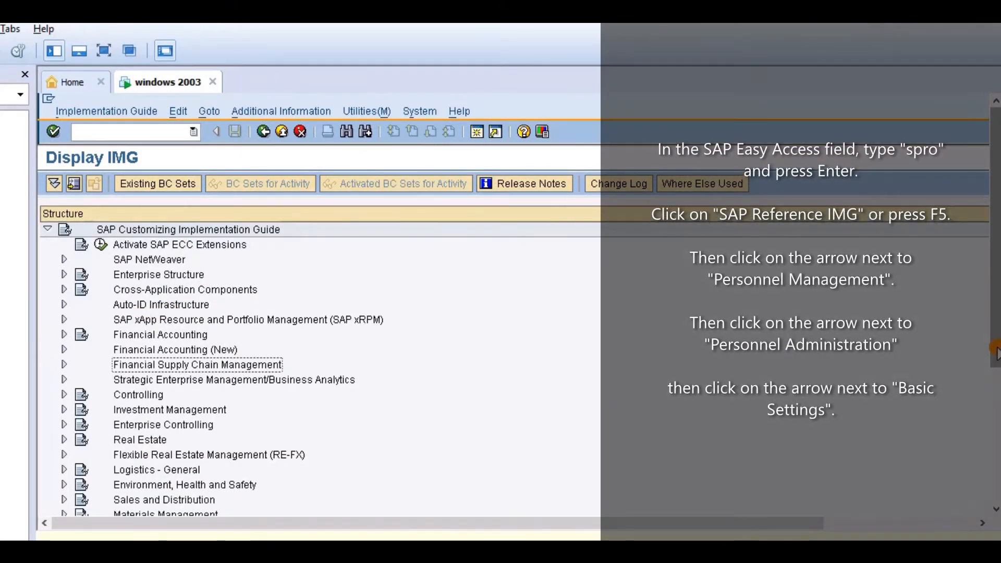
- Expand Personnel Management, Personnel Administration and Basic Settings in the implementation guide
{"action": "left_click_drag", "start_coordinate": [993, 352], "coordinate": [993, 488]}
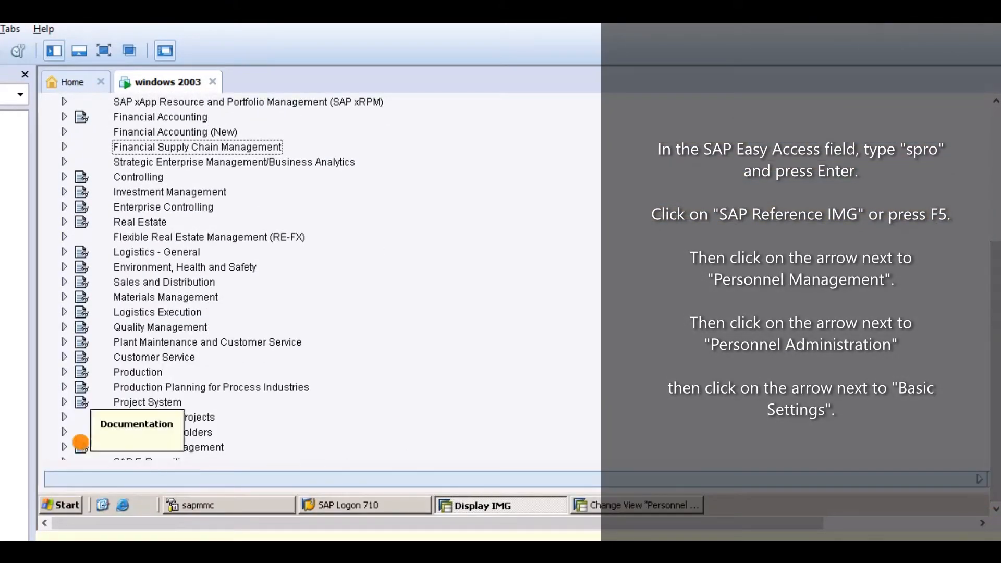
{"action": "left_click", "coordinate": [63, 448]}
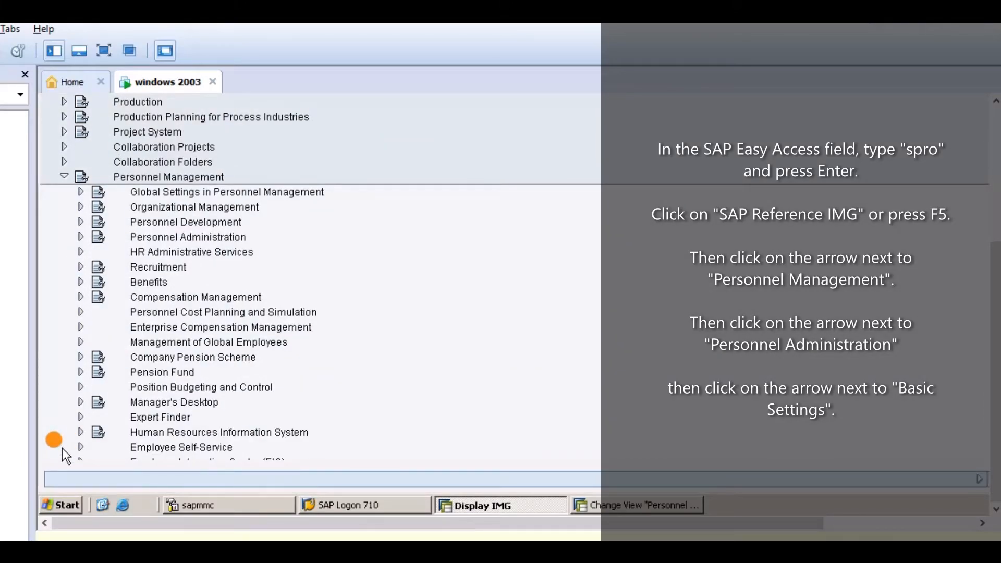
{"action": "left_click", "coordinate": [81, 237]}
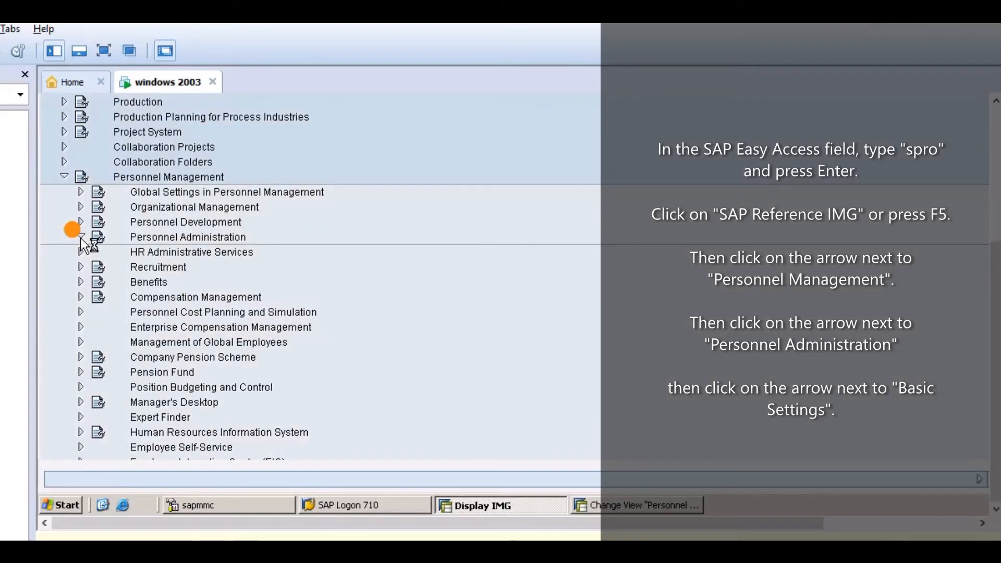
{"action": "left_click", "coordinate": [98, 253]}
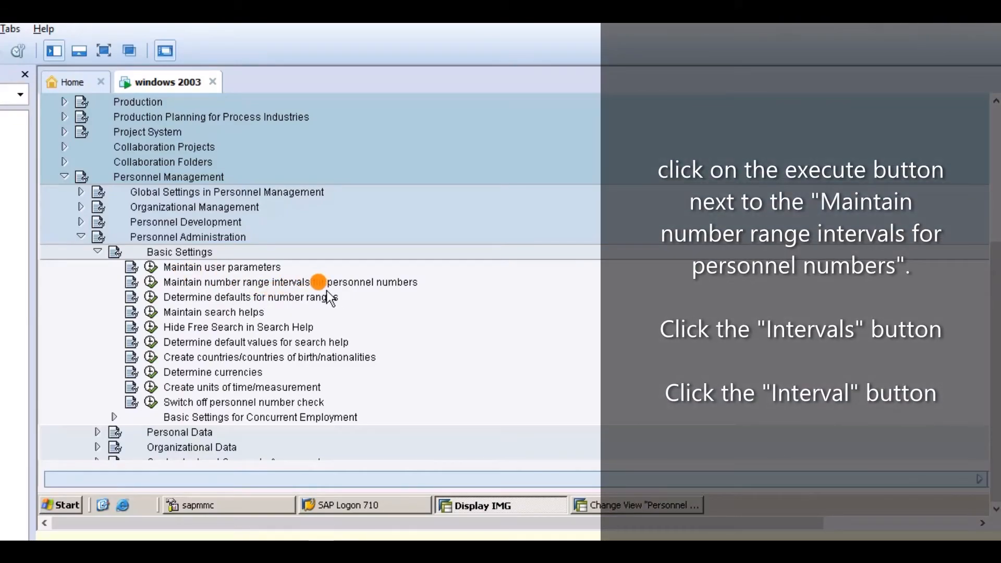
- Execute Maintain number range intervals for personnel numbers, open its intervals for editing and start a new interval entry
{"action": "left_click", "coordinate": [150, 282]}
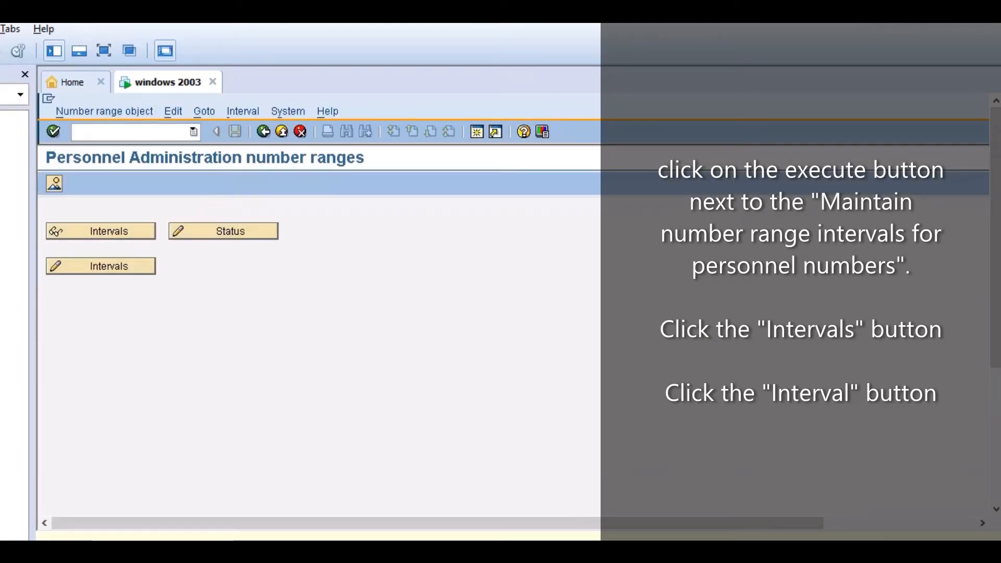
{"action": "left_click", "coordinate": [136, 264]}
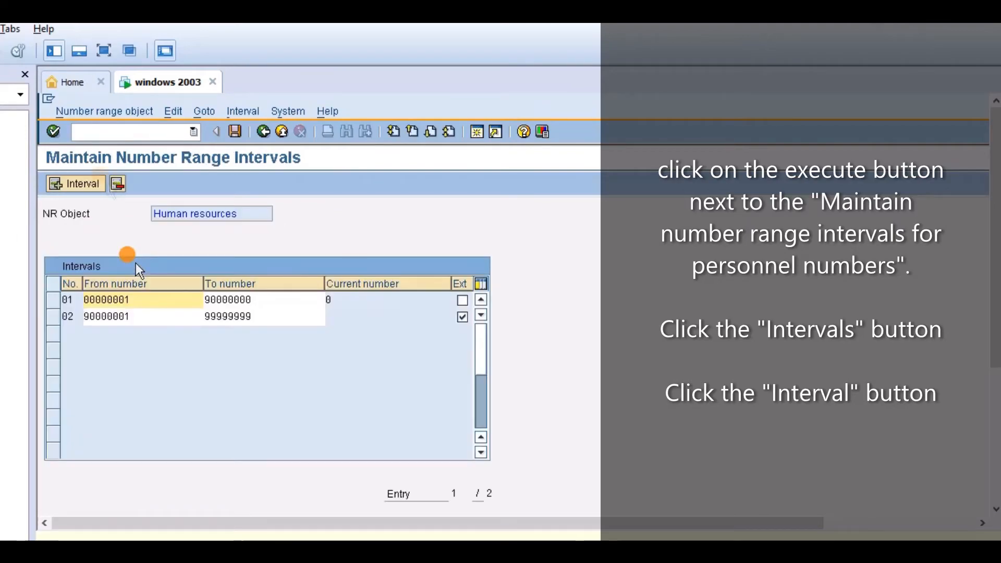
{"action": "left_click", "coordinate": [95, 180]}
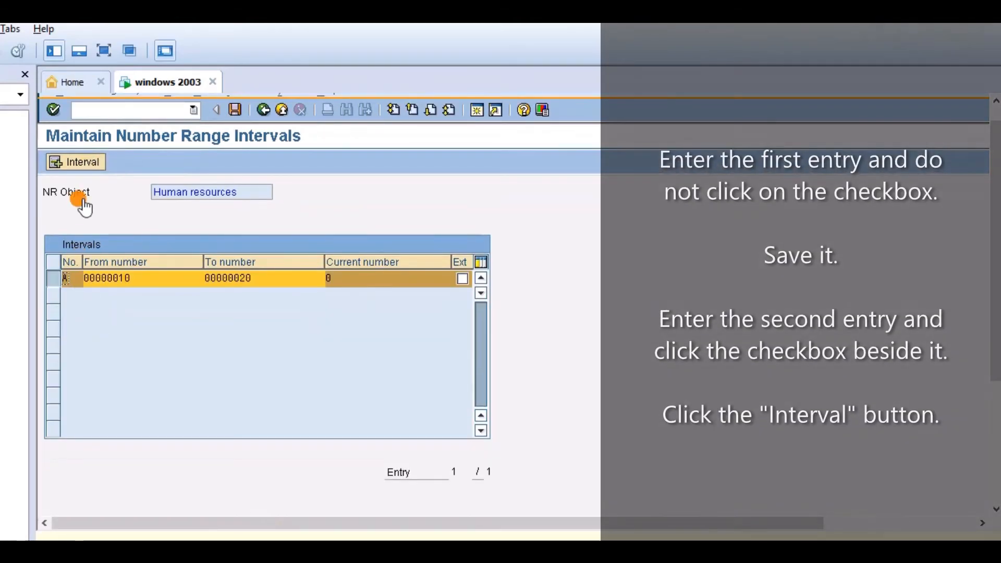
- Insert interval C from 21 to 30, marked as an external number range
{"action": "left_click", "coordinate": [86, 164]}
{"action": "left_click", "coordinate": [76, 302]}
{"action": "type", "text": "C"}
{"action": "left_click", "coordinate": [95, 300]}
{"action": "type", "text": "21"}
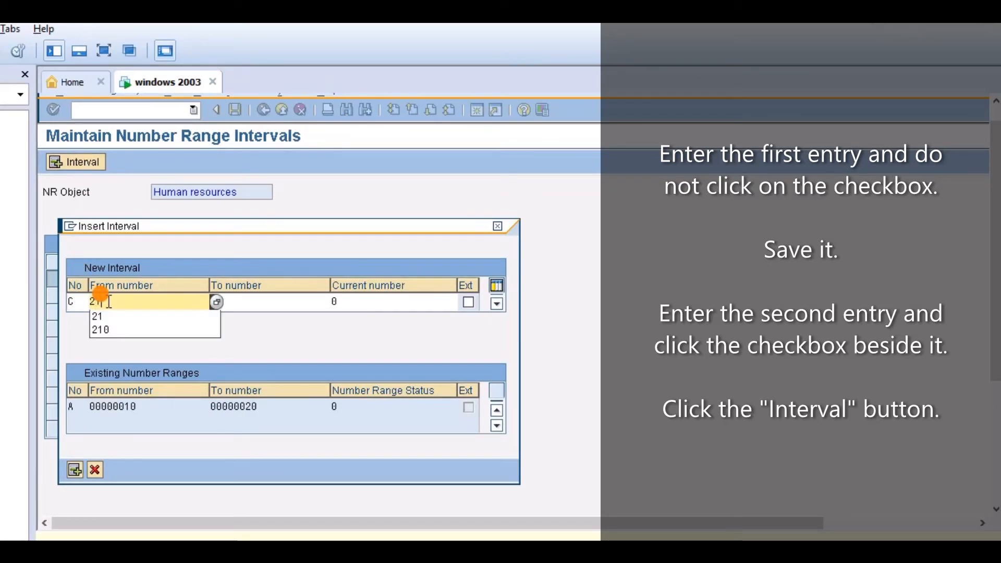
{"action": "left_click", "coordinate": [260, 302]}
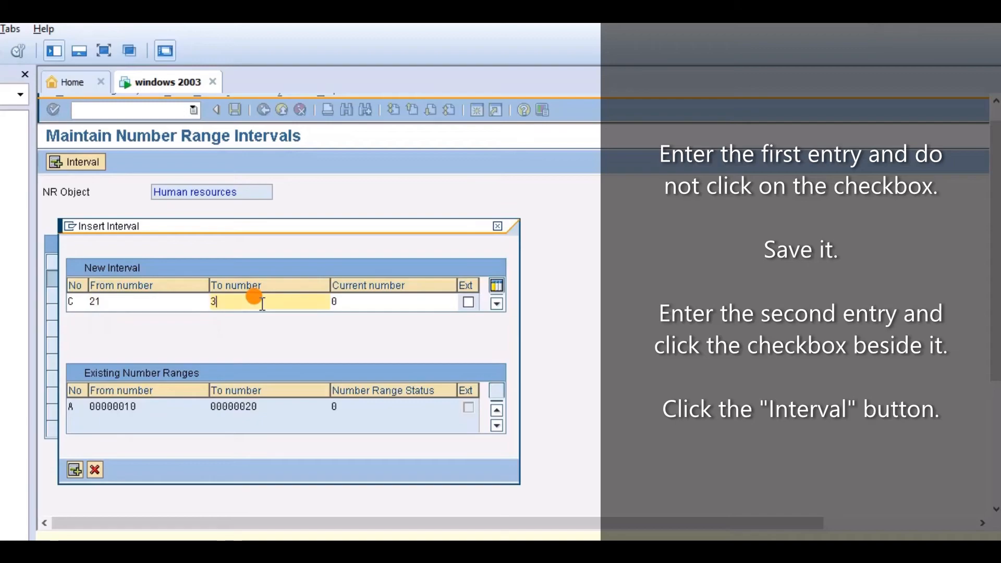
{"action": "type", "text": "30"}
{"action": "left_click", "coordinate": [468, 302]}
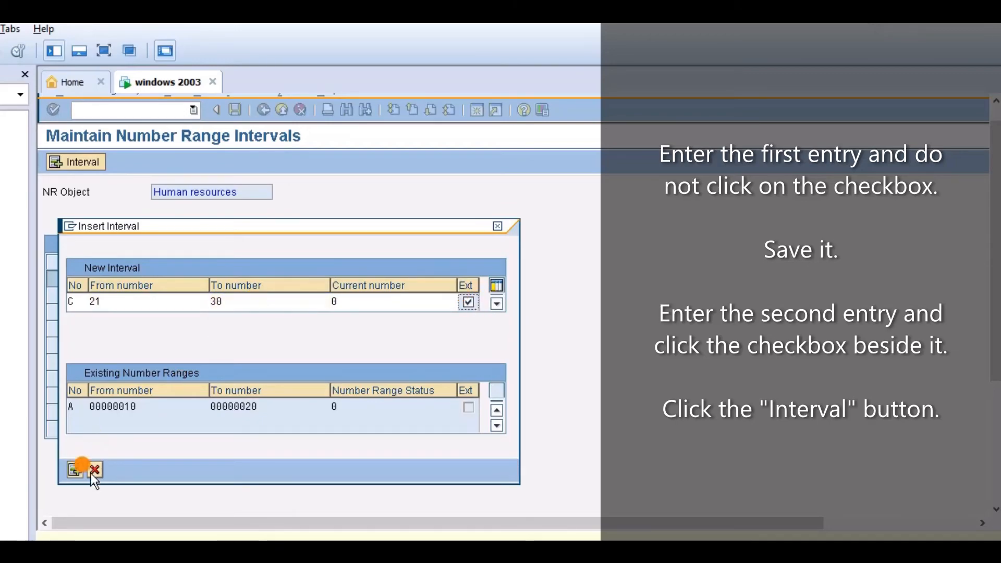
{"action": "left_click", "coordinate": [75, 470]}
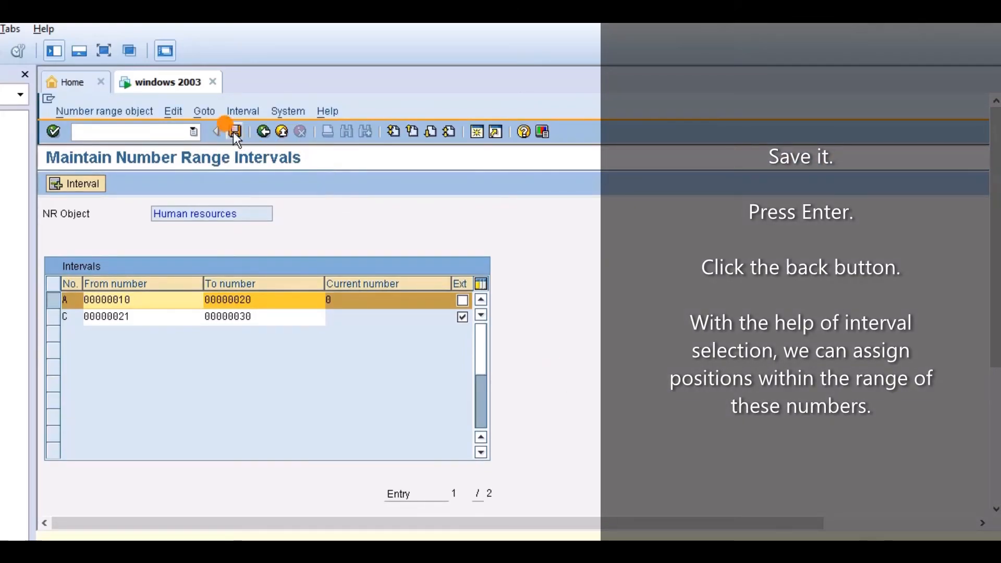
- Save the number range intervals and accept the transport notice
{"action": "left_click", "coordinate": [234, 132]}
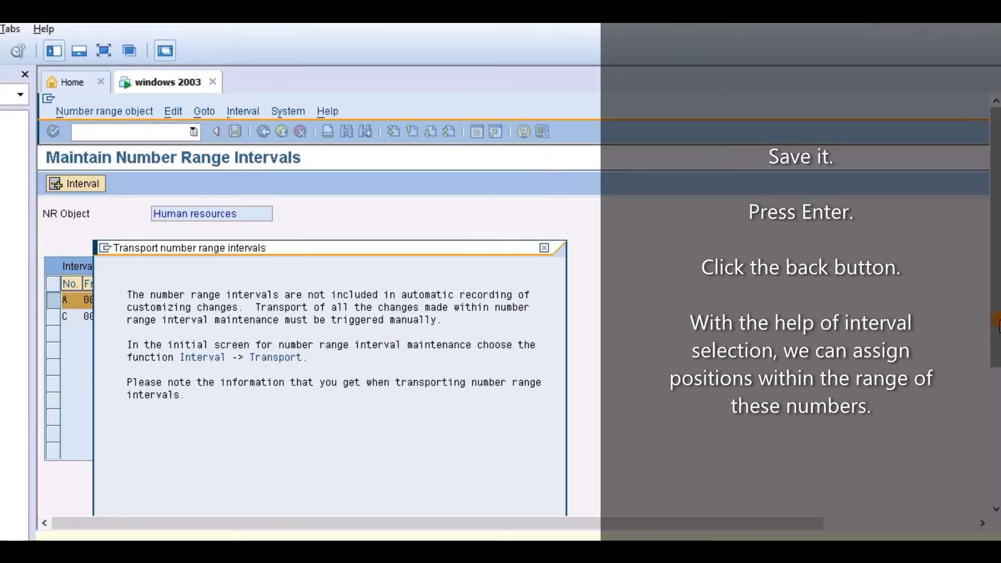
{"action": "left_click_drag", "start_coordinate": [996, 324], "coordinate": [989, 453]}
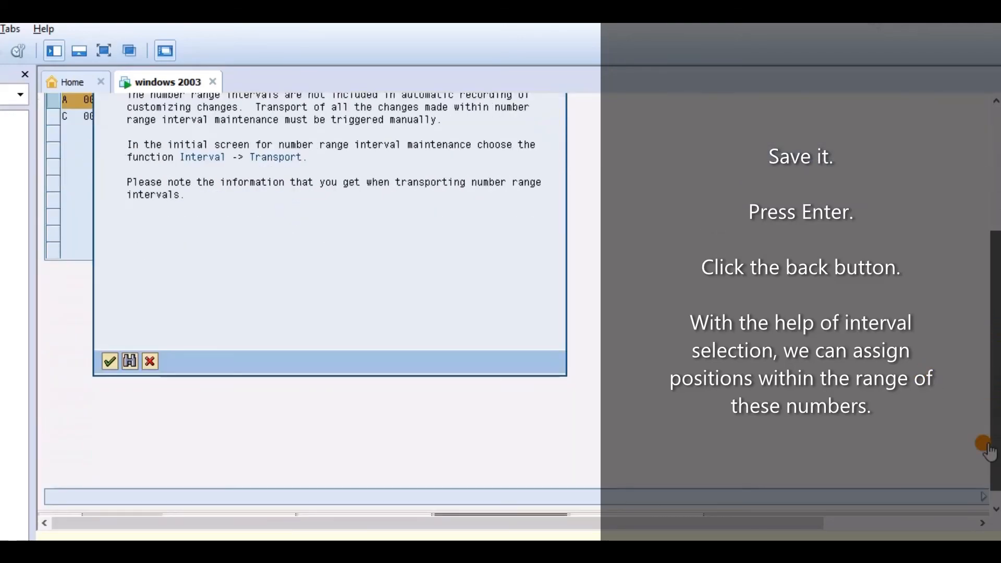
{"action": "left_click", "coordinate": [109, 361]}
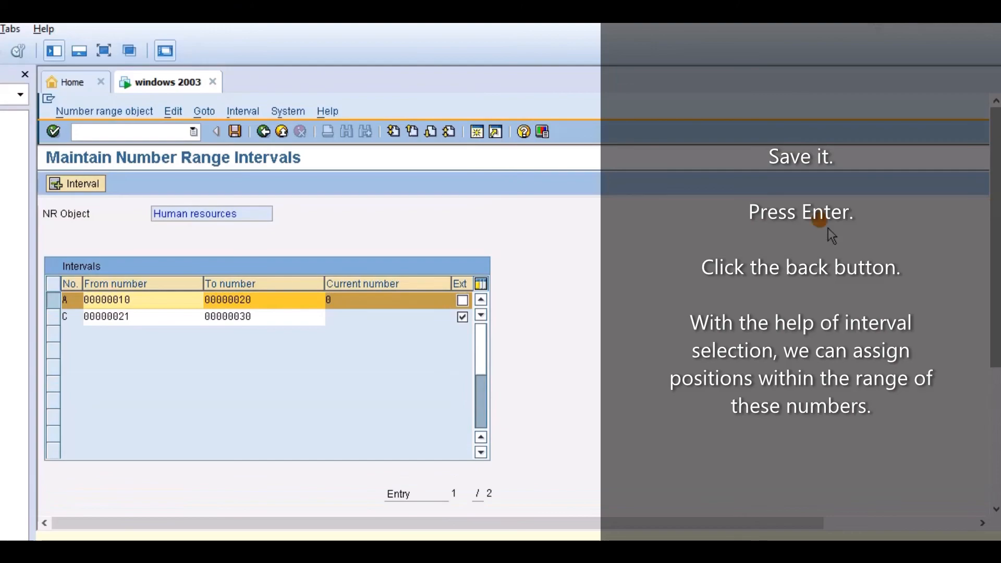
- Leave the number range maintenance and the implementation guide, returning to the Customizing: Execute Project screen
{"action": "left_click", "coordinate": [257, 134]}
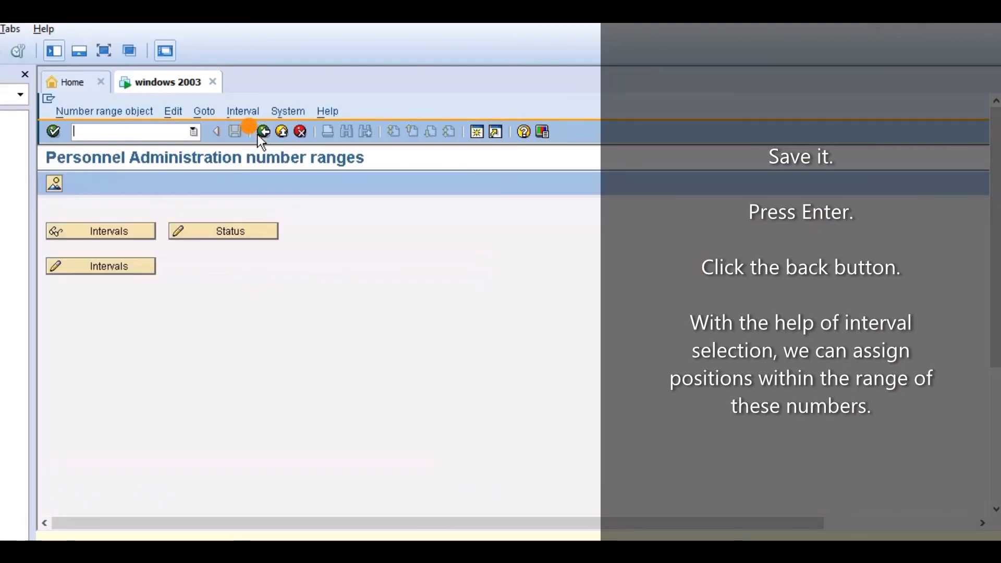
{"action": "left_click", "coordinate": [257, 134]}
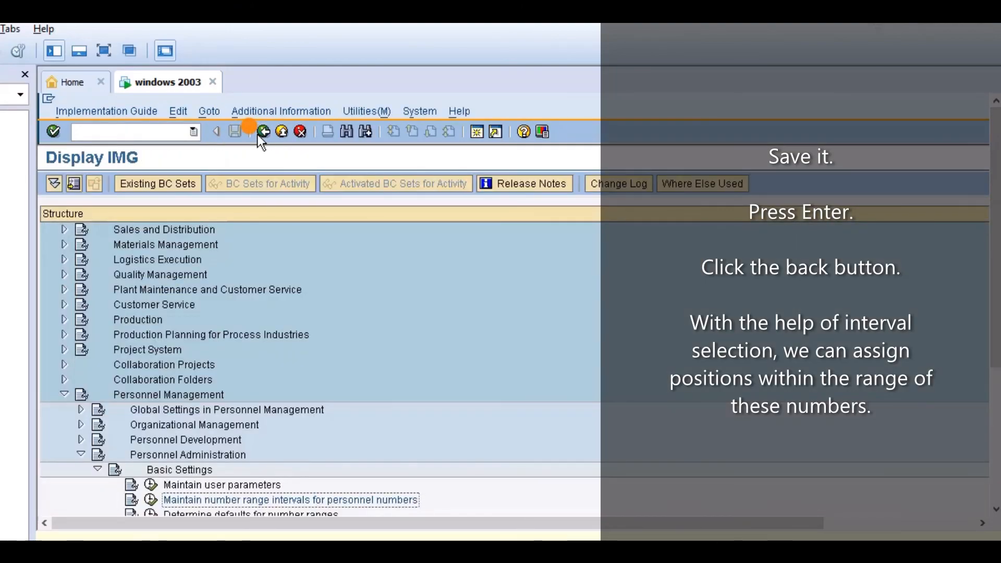
{"action": "left_click", "coordinate": [258, 133]}
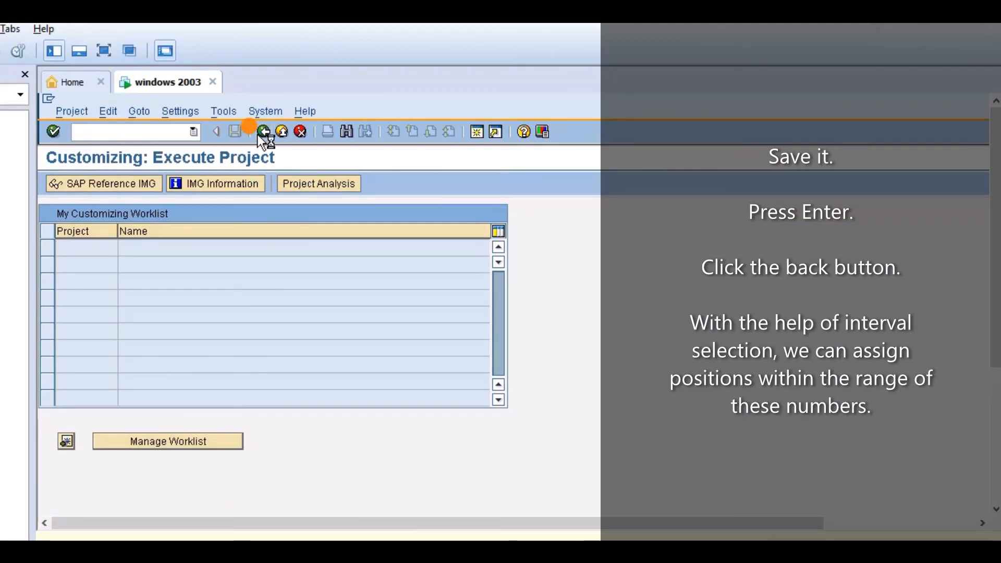